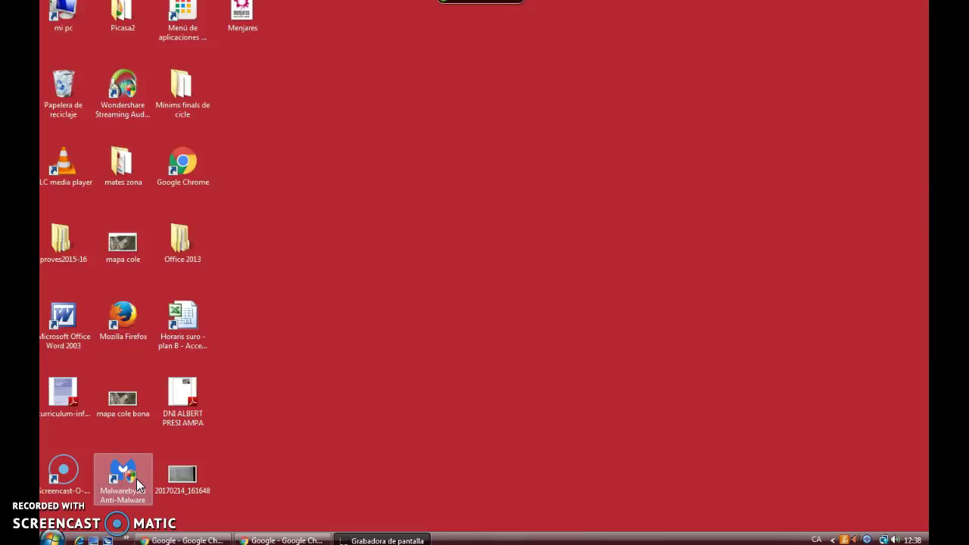
# - Launch Google Chrome from its desktop shortcut and move the new window toward the left
pyautogui.click(164, 353)
pyautogui.doubleClick(191, 179)
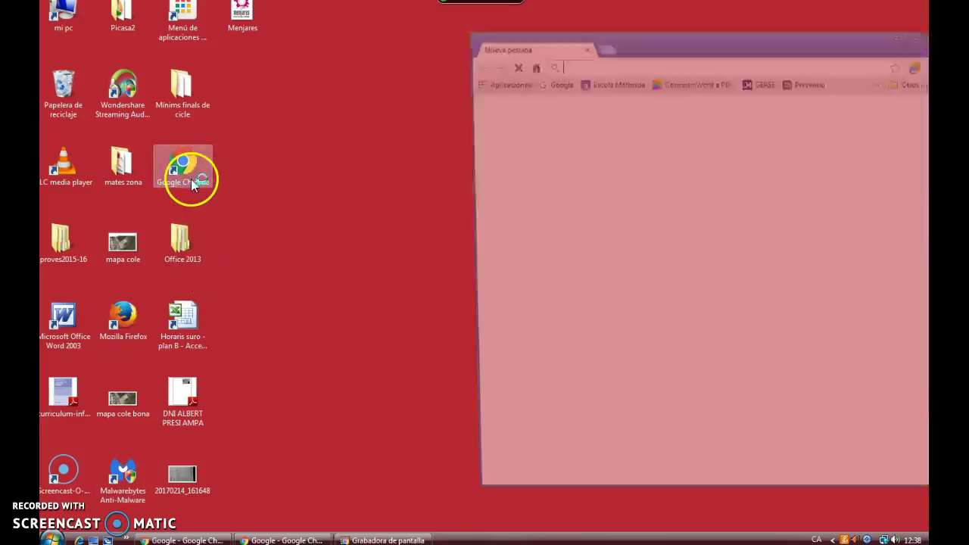
pyautogui.moveTo(779, 39); pyautogui.dragTo(486, 40)
# - Maximize Chrome, open the Google homepage and sign out of the current Google account
pyautogui.click(644, 36)
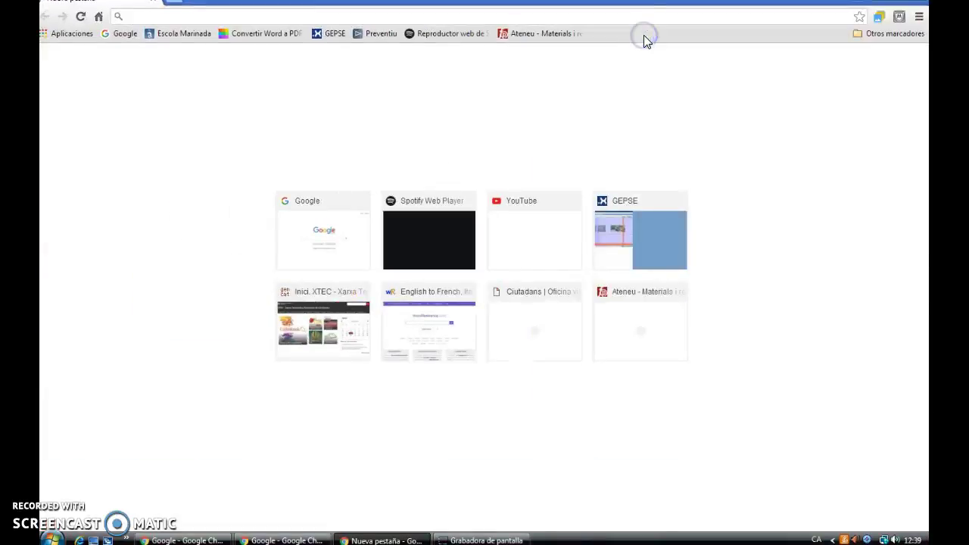
pyautogui.click(341, 244)
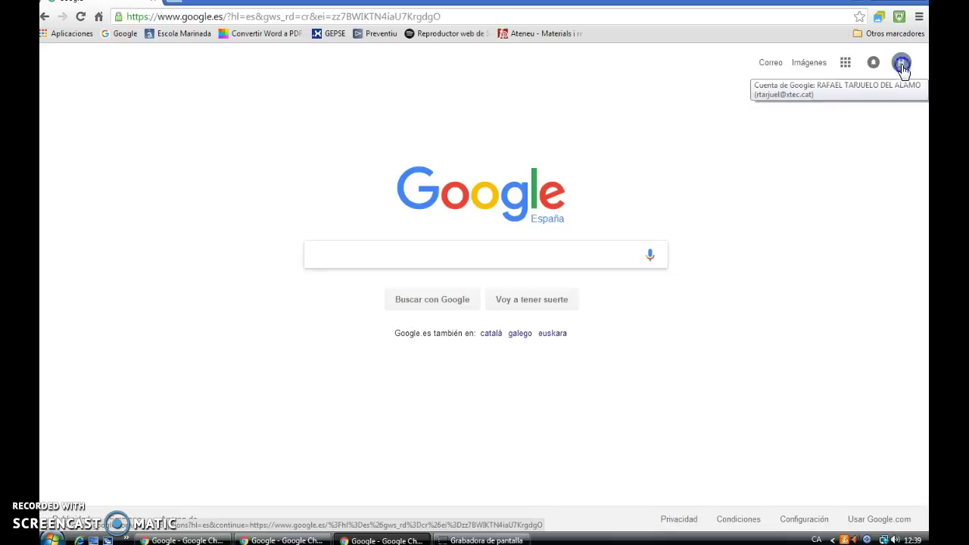
pyautogui.click(901, 64)
pyautogui.click(862, 218)
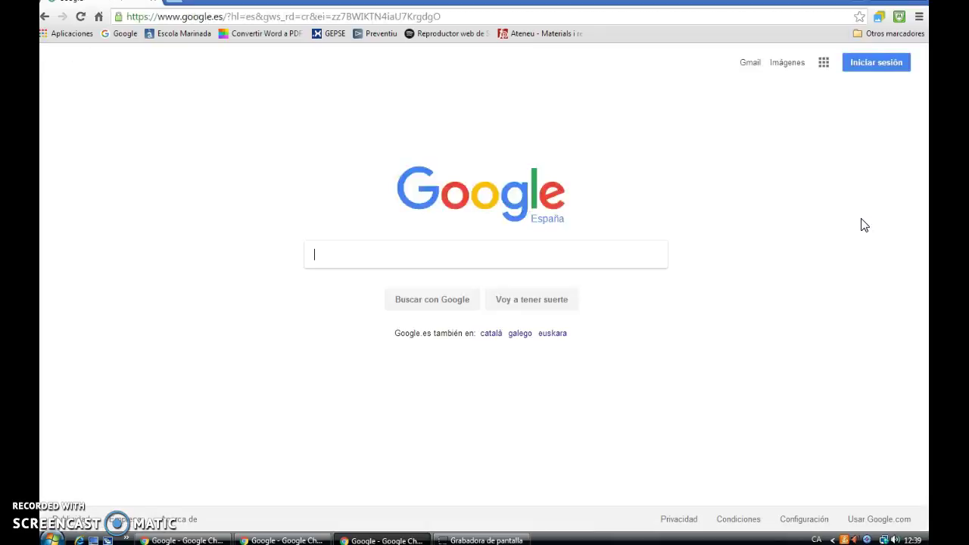
# - Sign in to Google with the class account via Añadir cuenta, entering its password
pyautogui.click(876, 62)
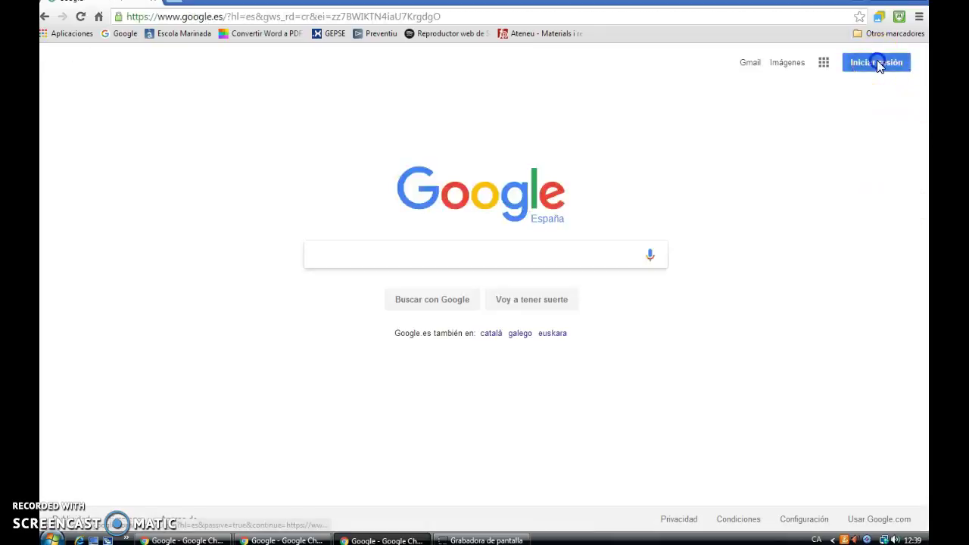
pyautogui.click(431, 362)
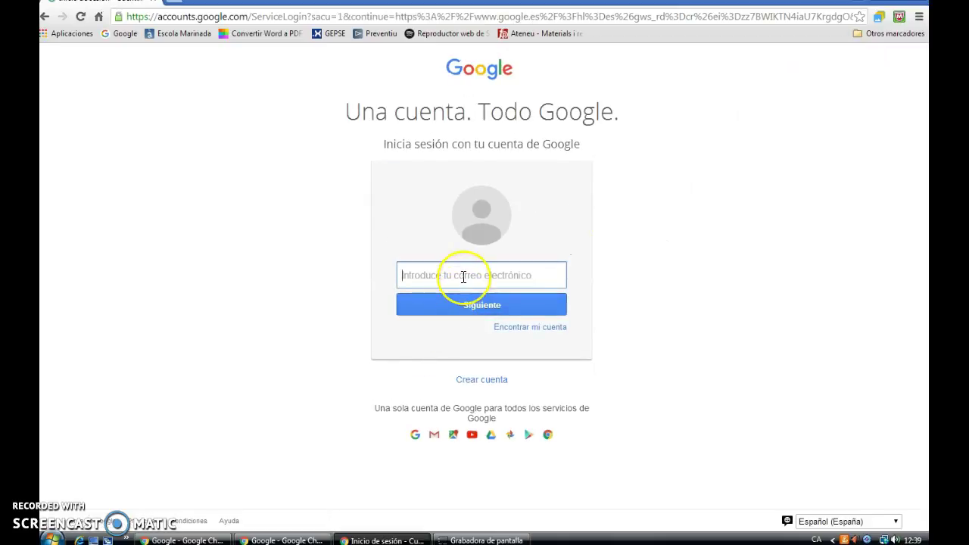
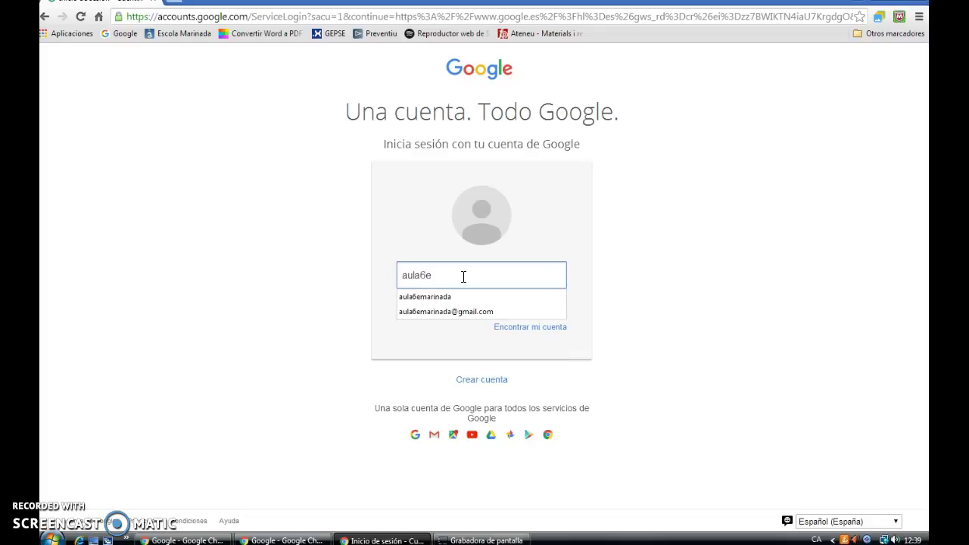
pyautogui.press('Down')
pyautogui.press('Return')
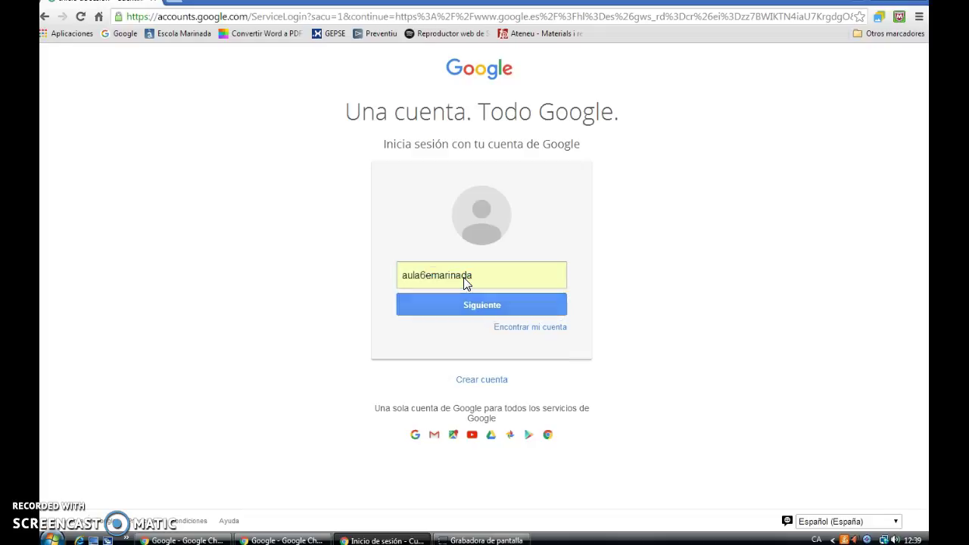
pyautogui.press('Return')
pyautogui.write('****')
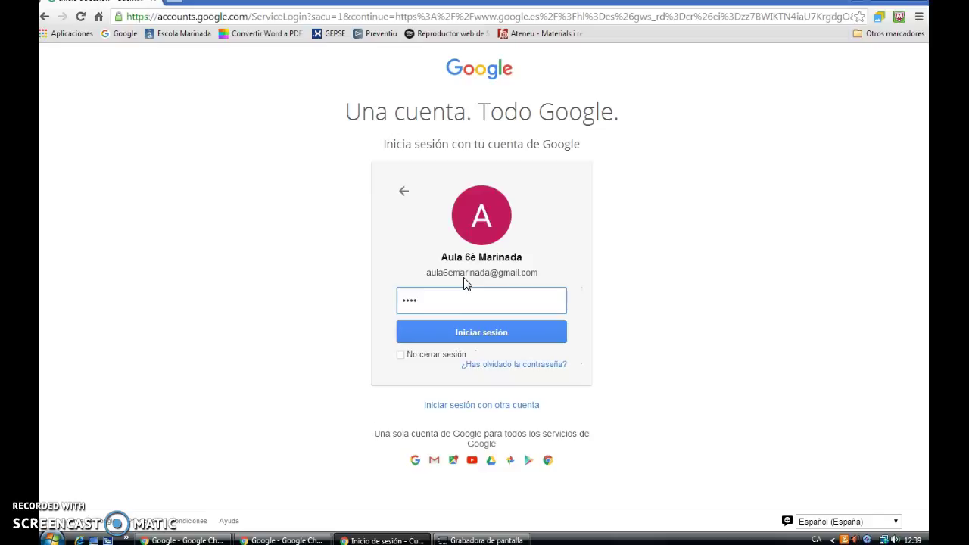
pyautogui.press('Return')
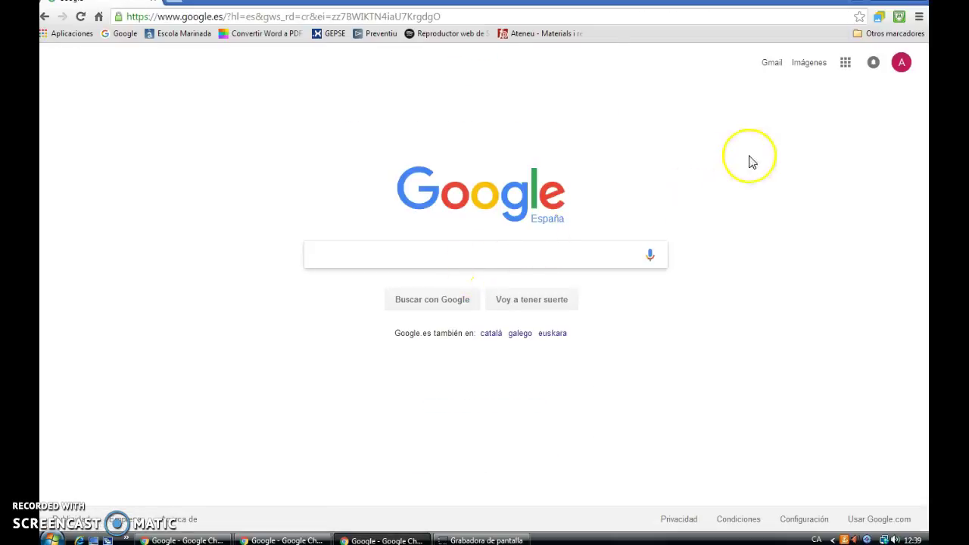
# - Reach Google's Our Products page from the apps menu and scroll to the full product grid
pyautogui.click(846, 66)
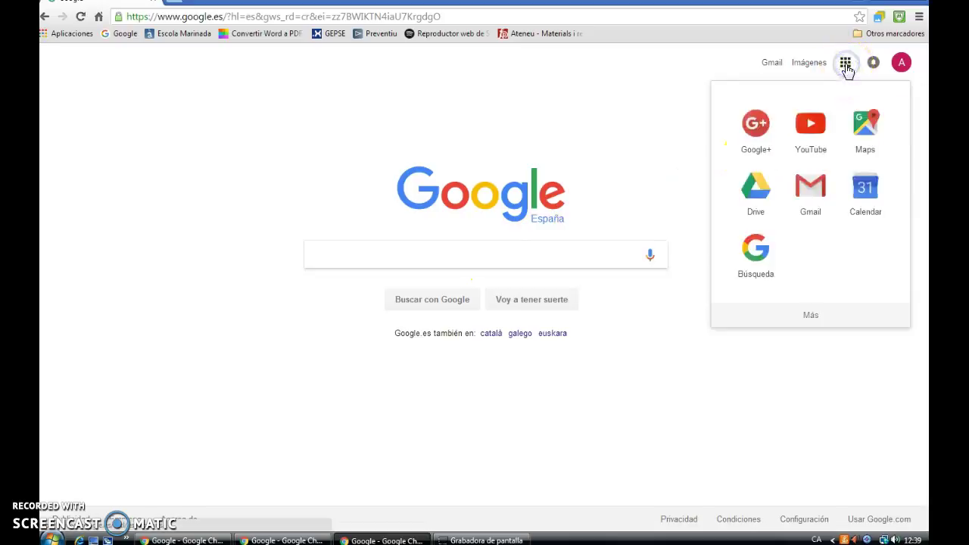
pyautogui.click(810, 317)
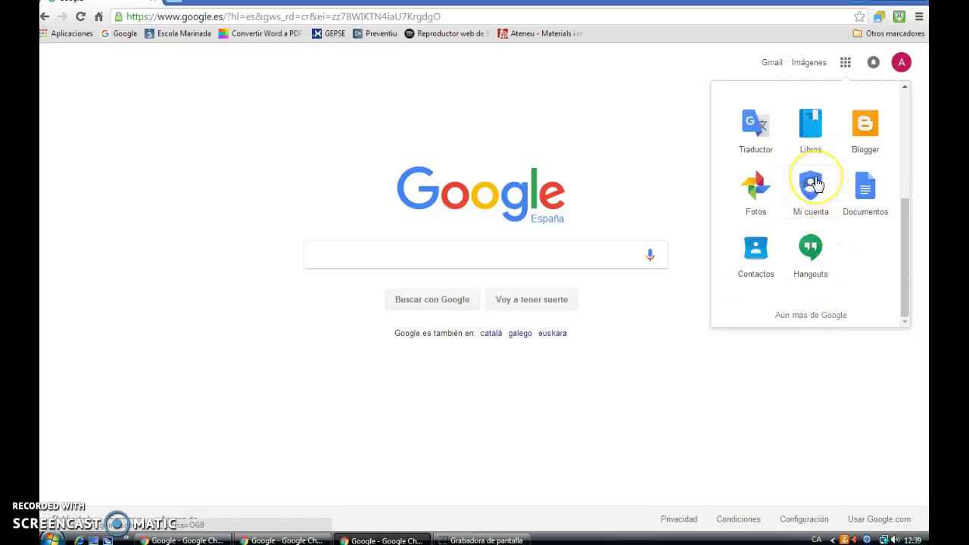
pyautogui.click(814, 185)
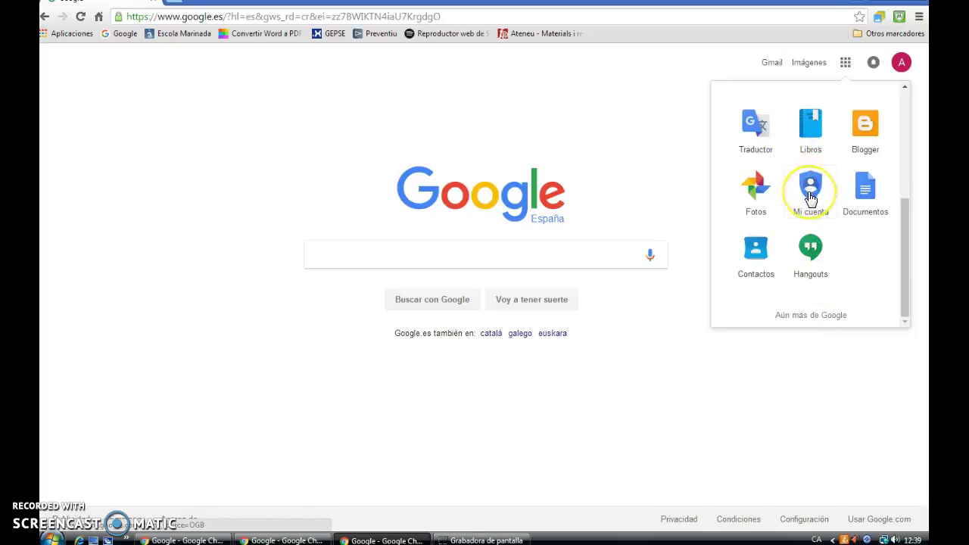
pyautogui.click(824, 243)
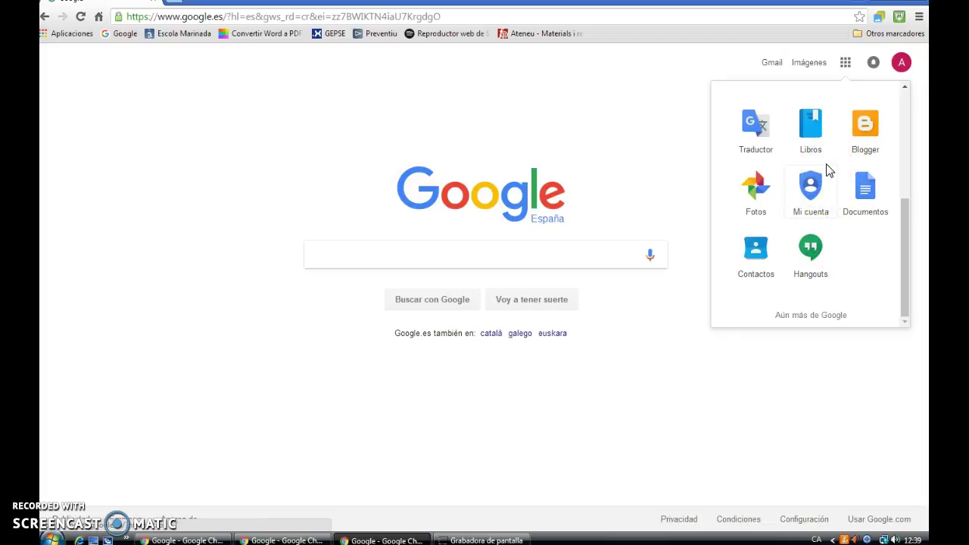
pyautogui.click(803, 316)
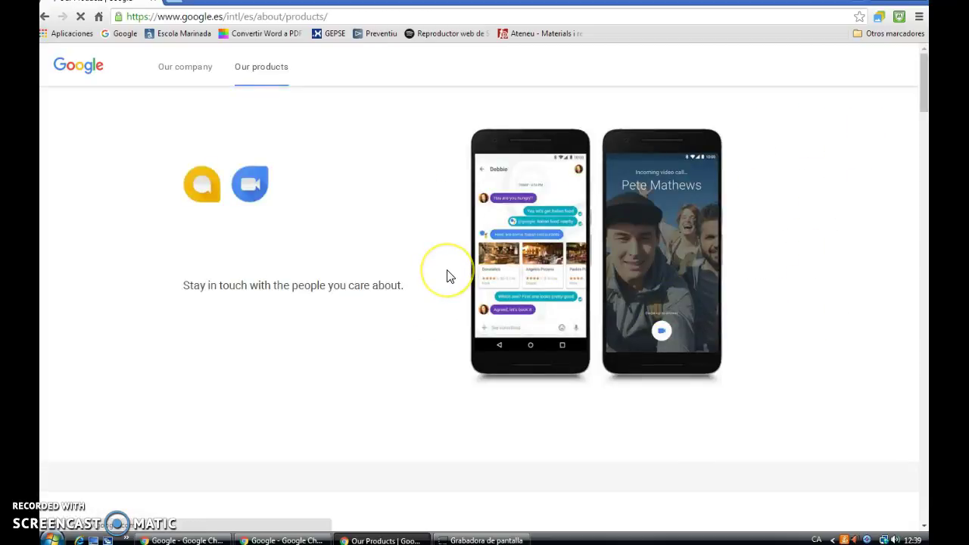
pyautogui.scroll(-6, 446, 277)
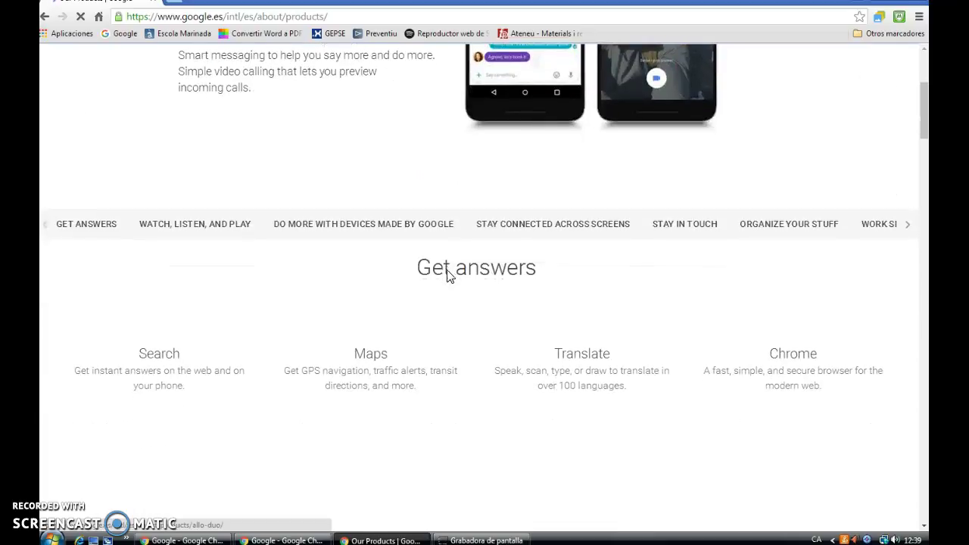
pyautogui.scroll(-6, 447, 277)
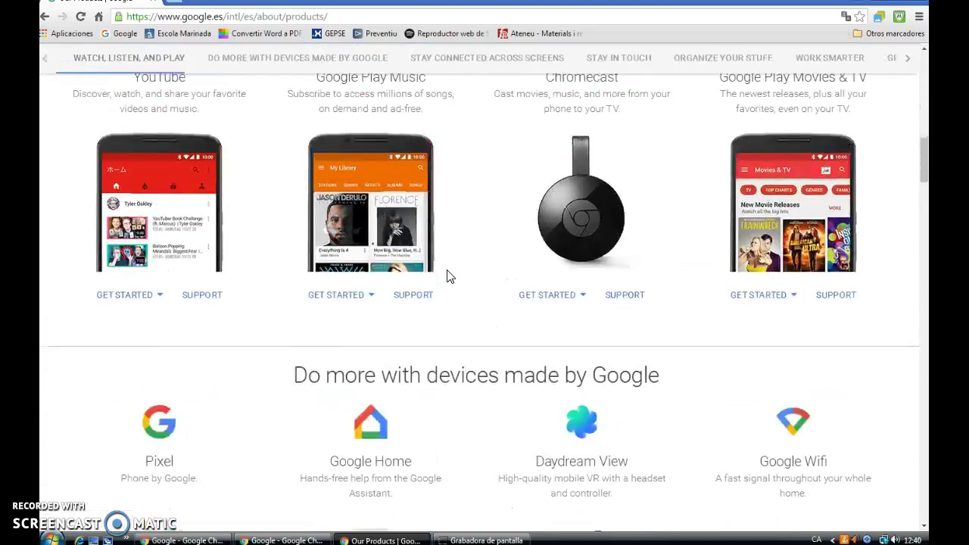
pyautogui.scroll(-12, 447, 276)
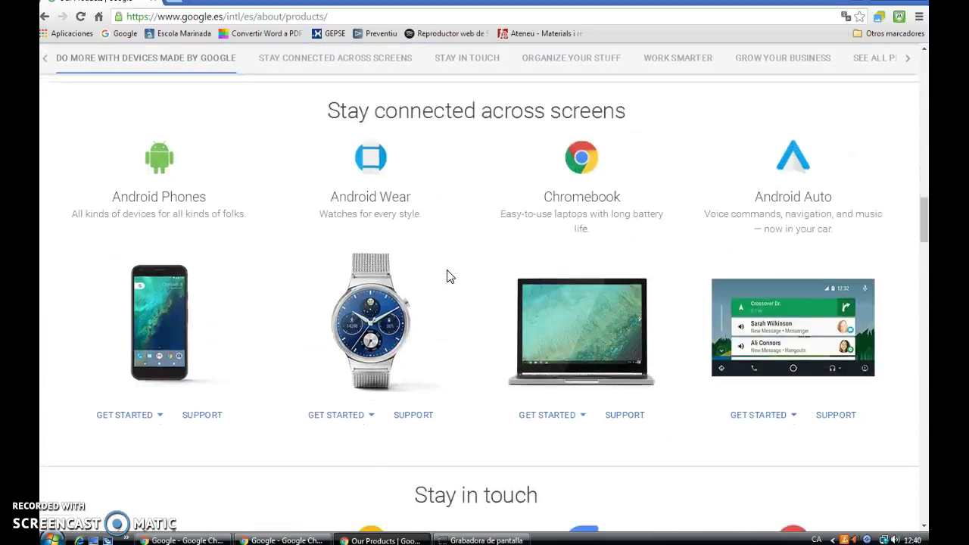
pyautogui.scroll(-15, 447, 276)
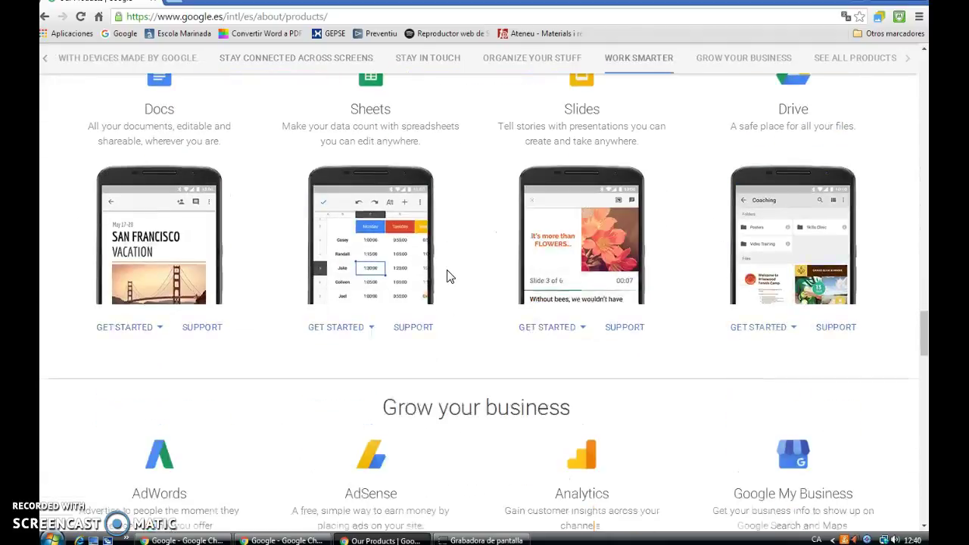
pyautogui.scroll(-10, 446, 272)
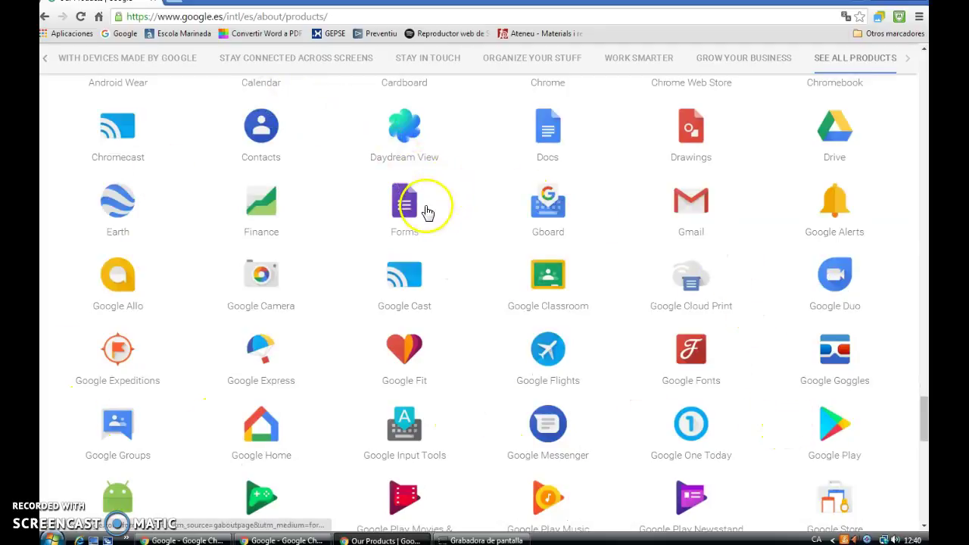
# - Go into Google Forms from its product page and start a blank form
pyautogui.click(408, 220)
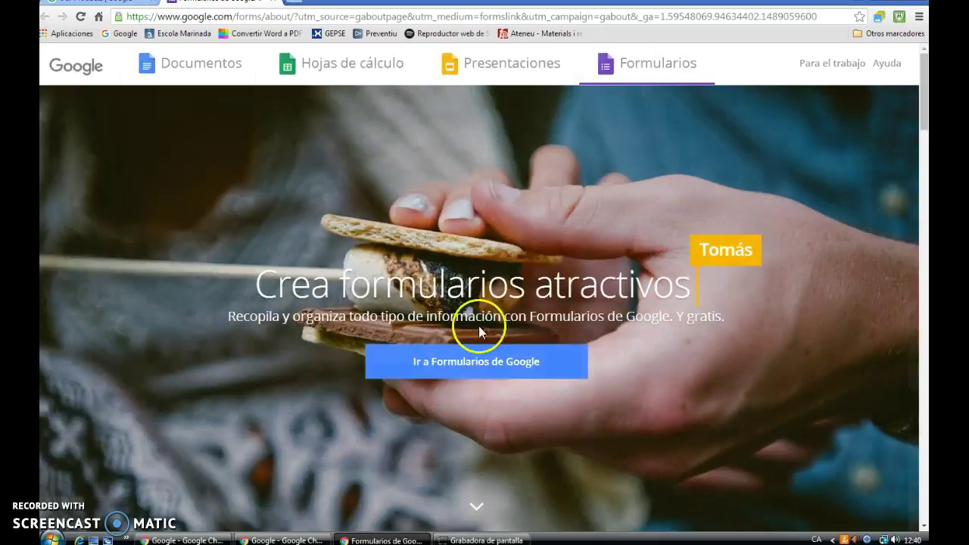
pyautogui.click(512, 372)
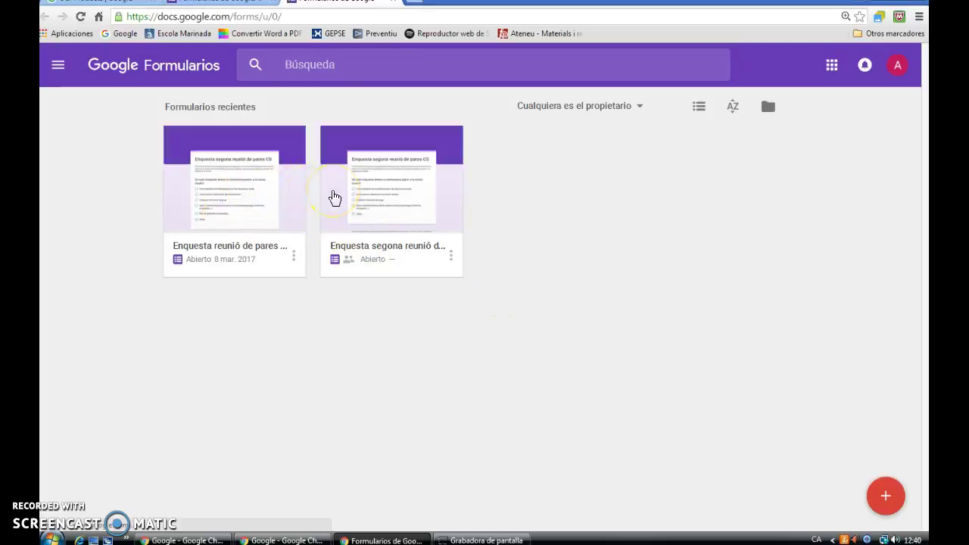
pyautogui.click(358, 205)
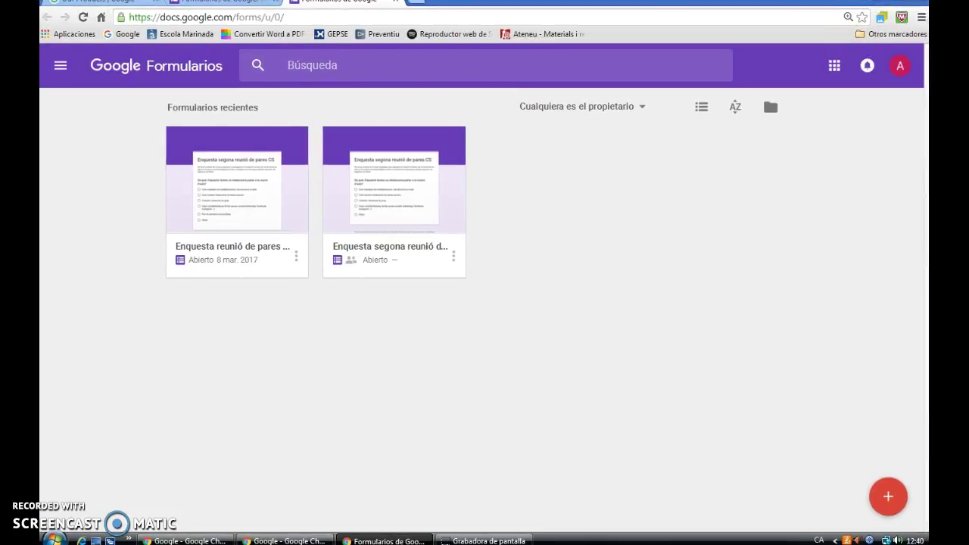
pyautogui.click(886, 499)
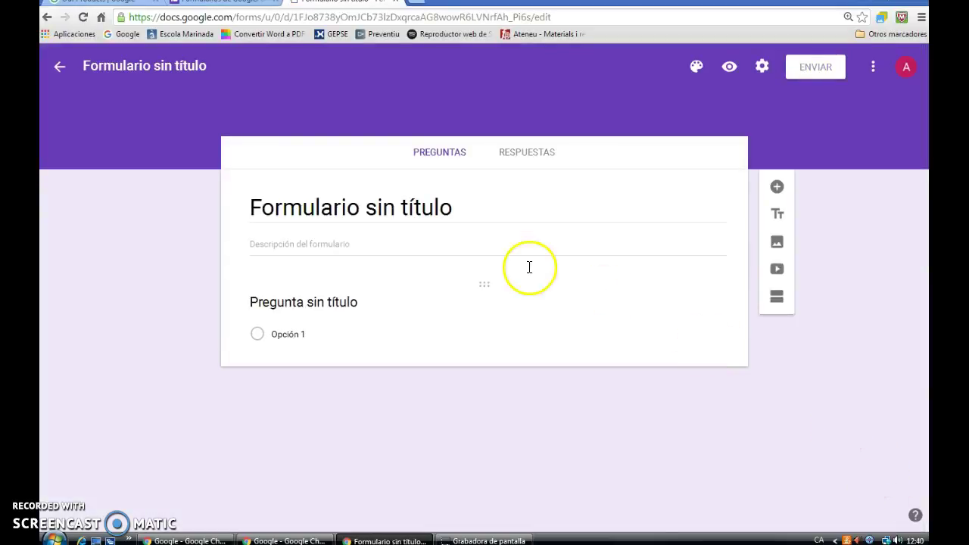
# - Title the form 'Proposta temes a tractar a la 2a reunió de pares'
pyautogui.click(459, 211)
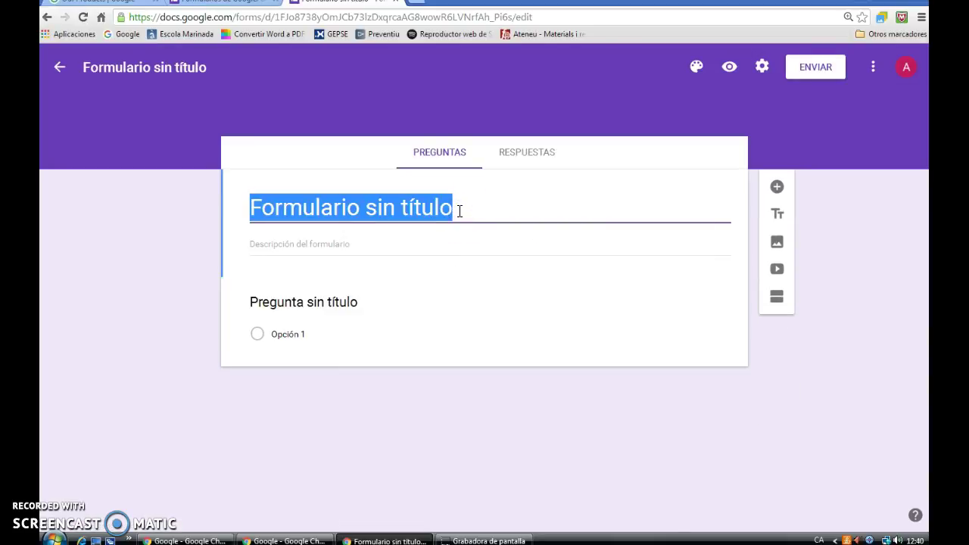
pyautogui.write('Prop')
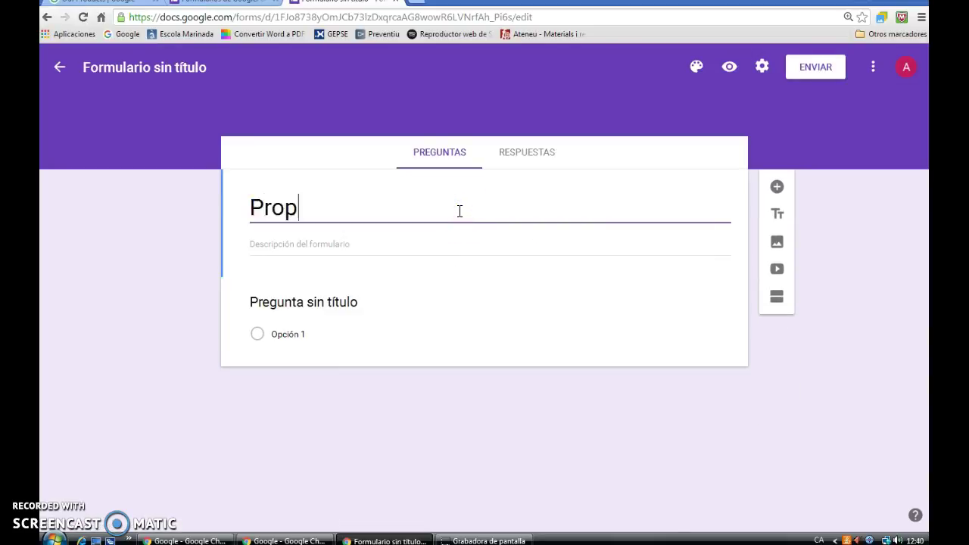
pyautogui.write('osta reme')
pyautogui.press('BackSpace')
pyautogui.press('BackSpace')
pyautogui.press('BackSpace')
pyautogui.press('BackSpace')
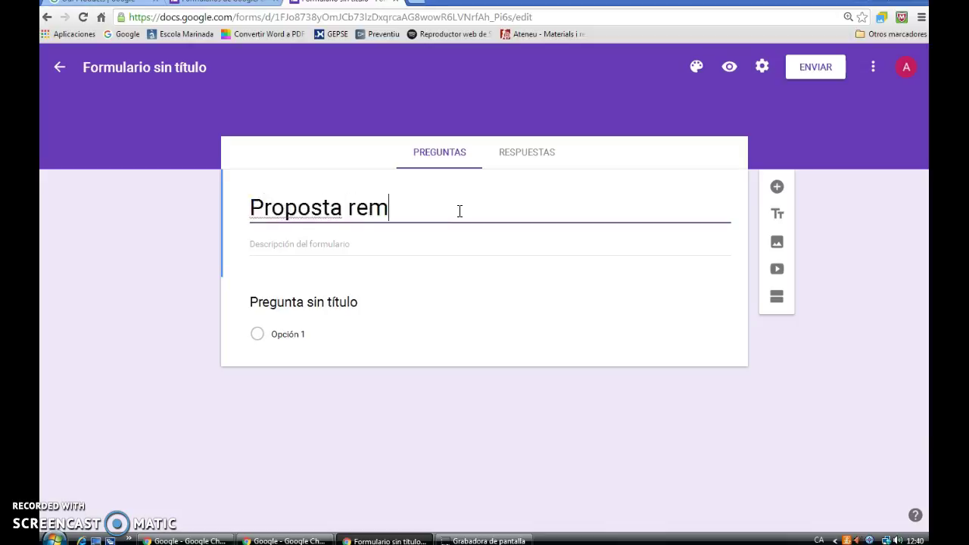
pyautogui.write('temes a tra')
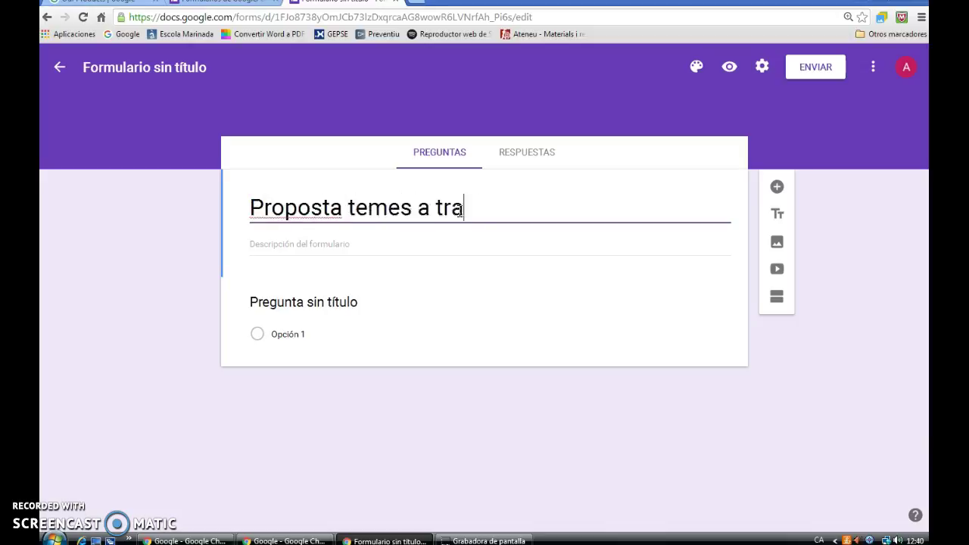
pyautogui.write('ctar a la ')
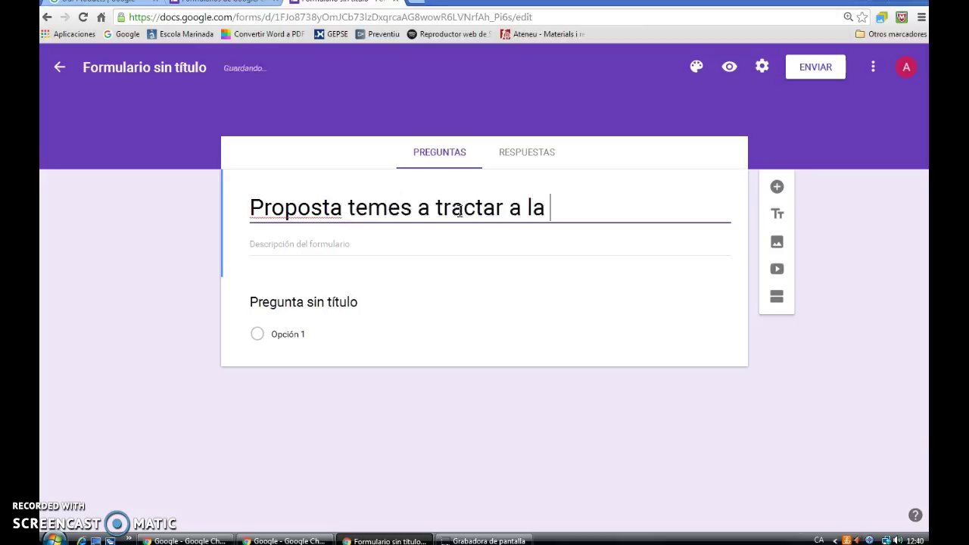
pyautogui.write('2a reuni')
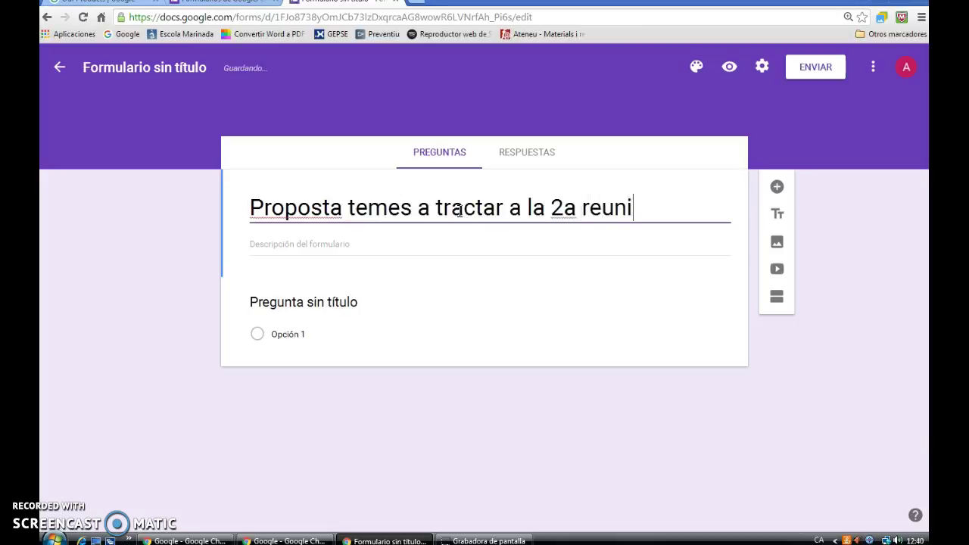
pyautogui.write('ó de pares')
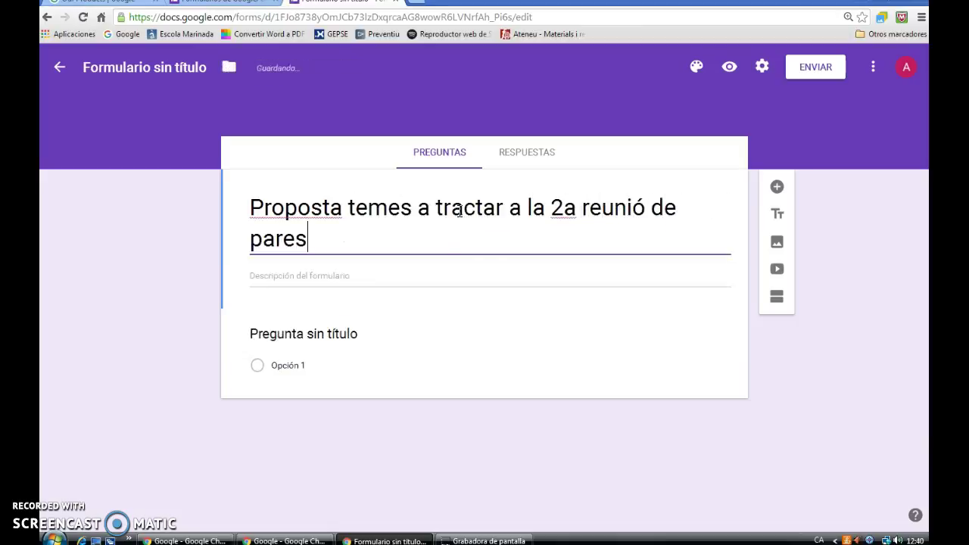
# - Add a description inviting parents to propose topics for the second meeting
pyautogui.click(425, 275)
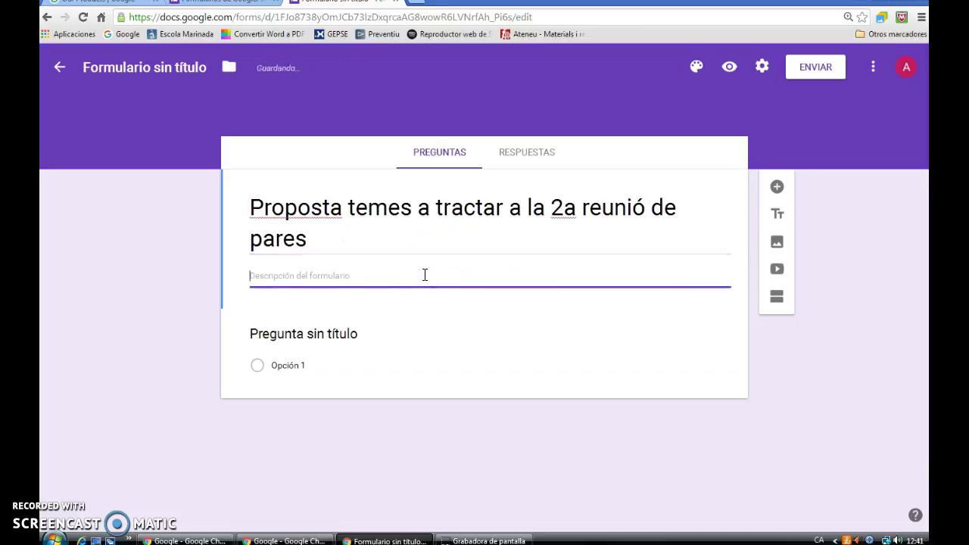
pyautogui.write('Hem pensat')
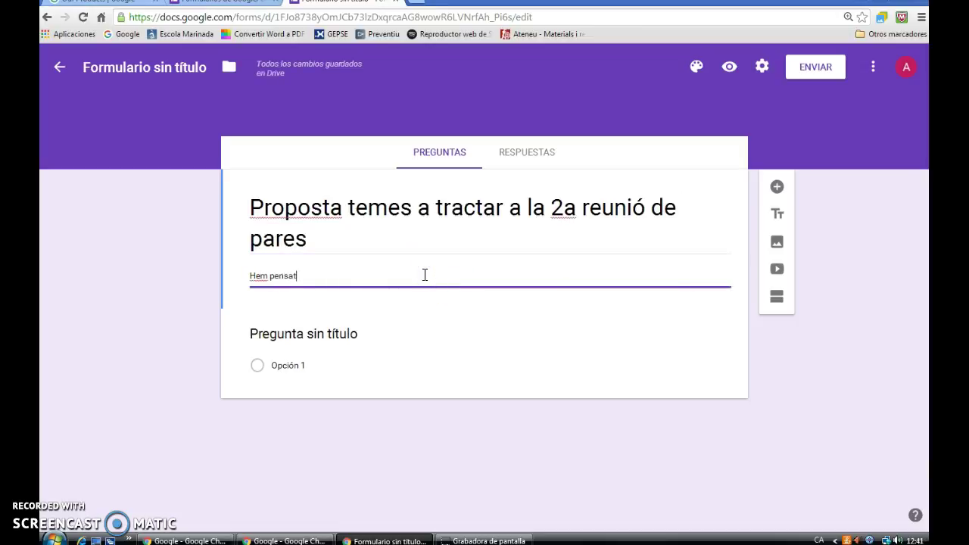
pyautogui.write(' adequat que pogu')
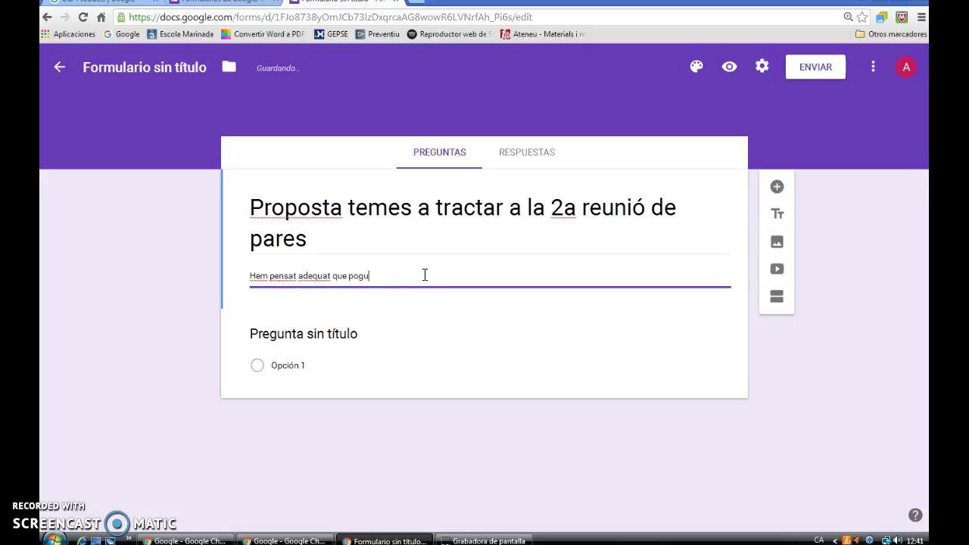
pyautogui.write('essiu fer propostes per temes que volgue')
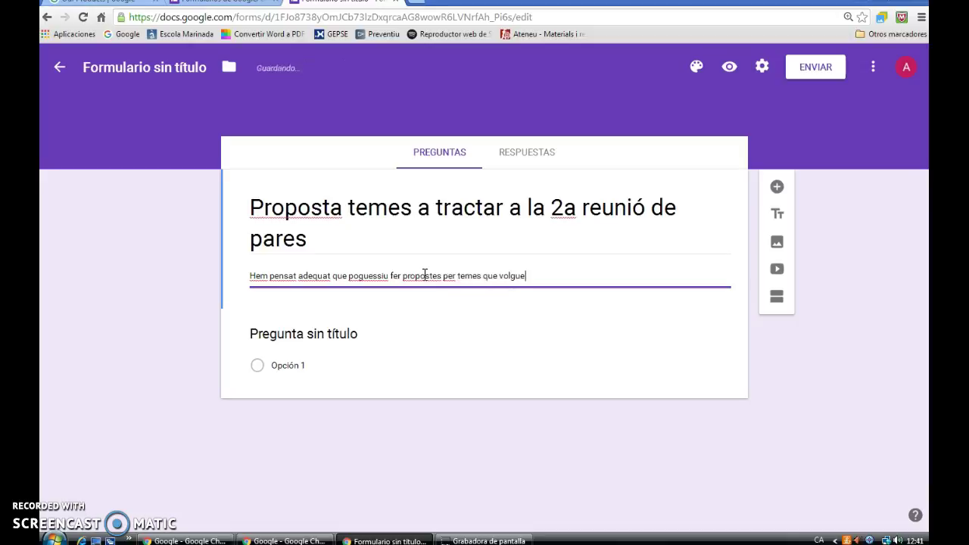
pyautogui.write('ssiu tractac')
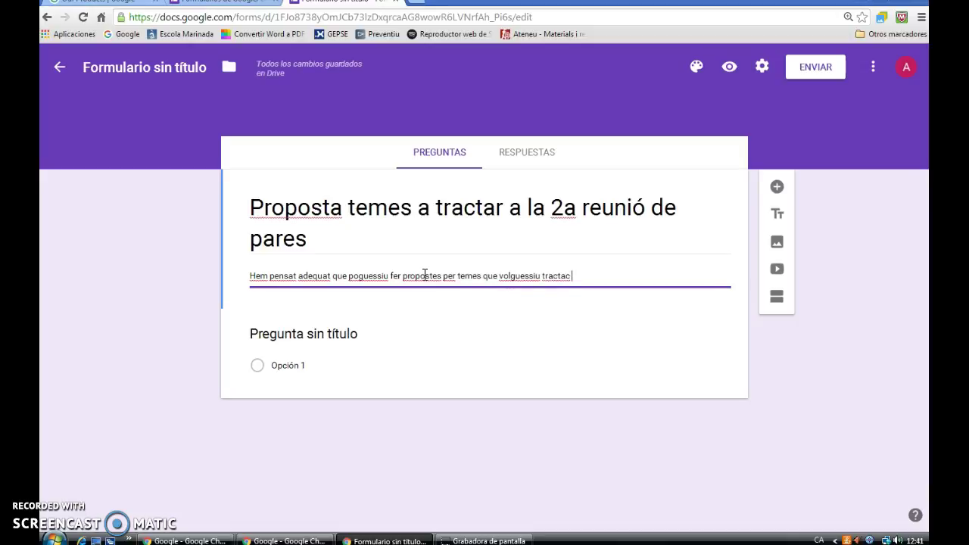
pyautogui.press('BackSpace')
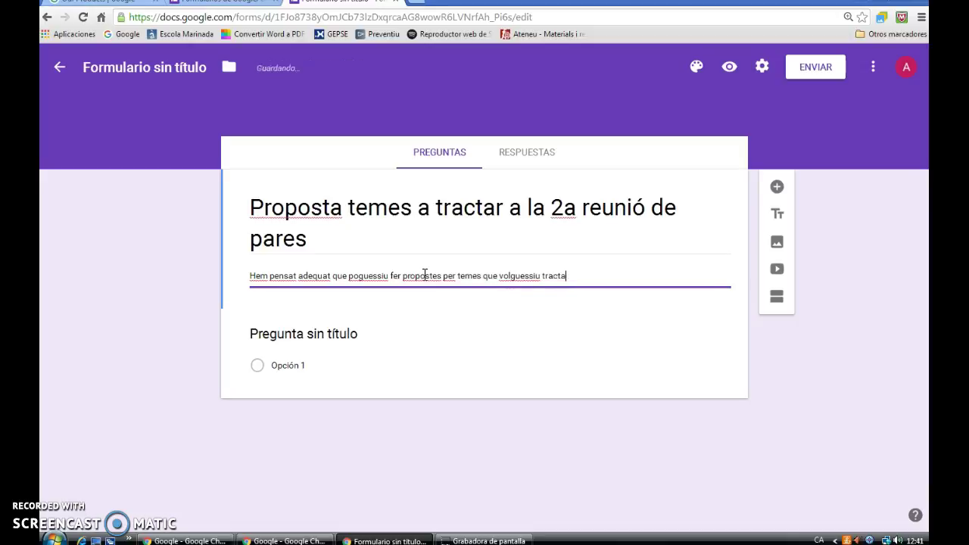
pyautogui.write('la segona reunió de pares')
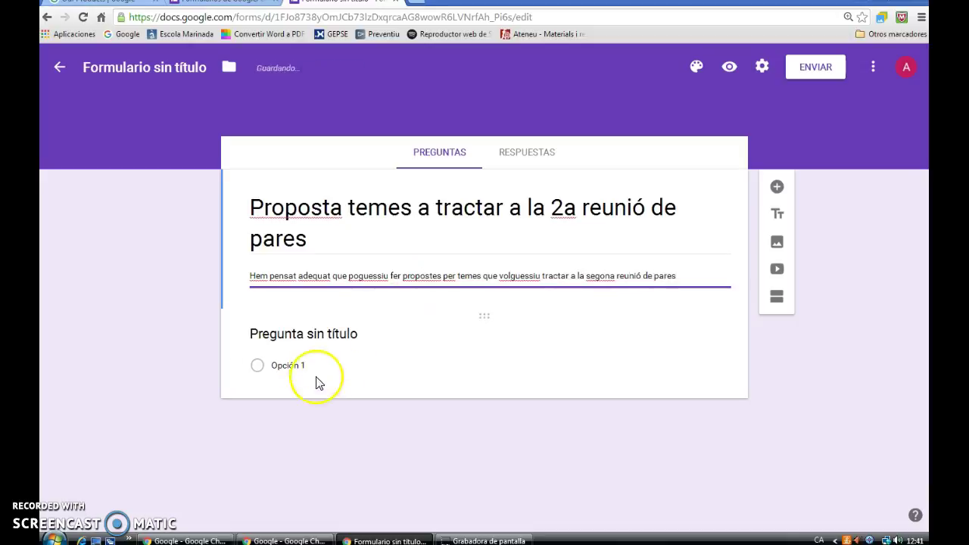
# - Replace the first question's Opción 1 with 'El text escrit'
pyautogui.click(315, 338)
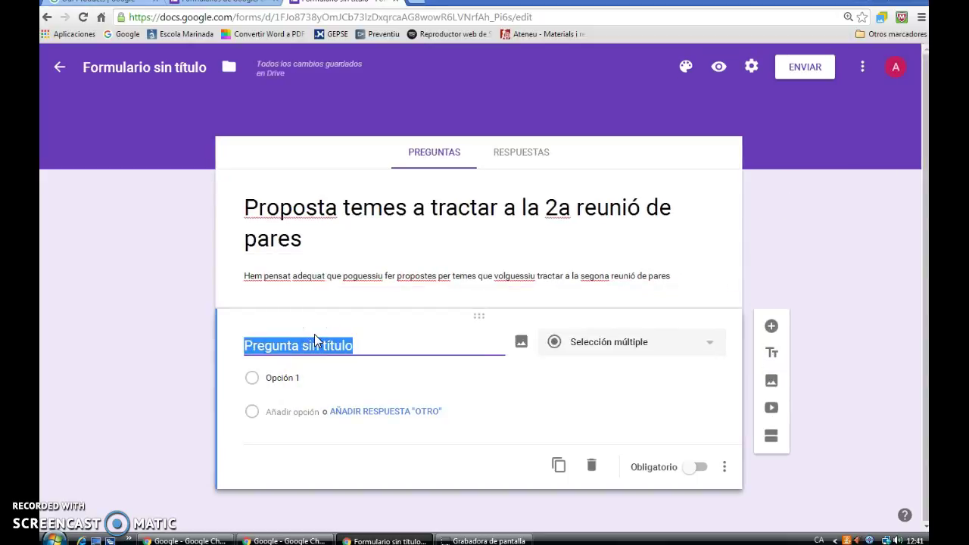
pyautogui.click(268, 379)
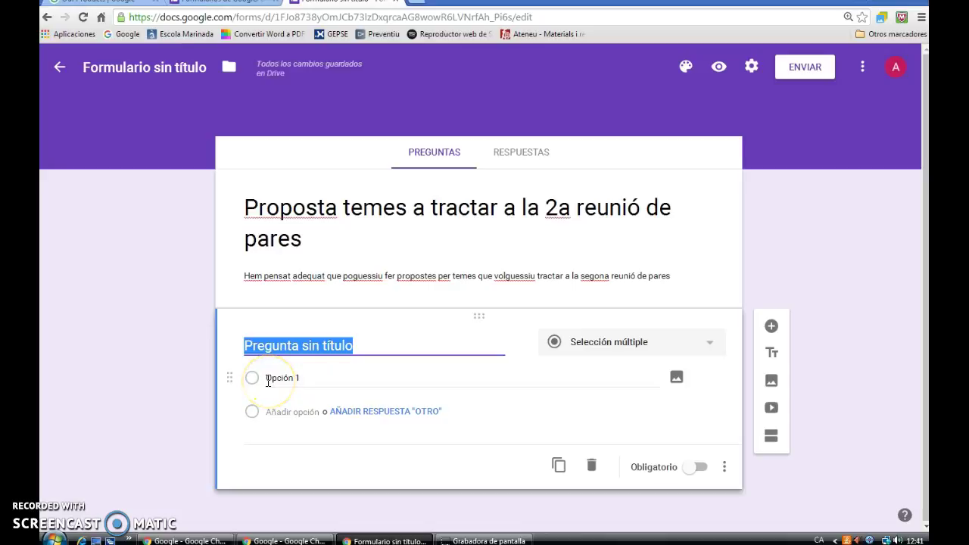
pyautogui.click(289, 382)
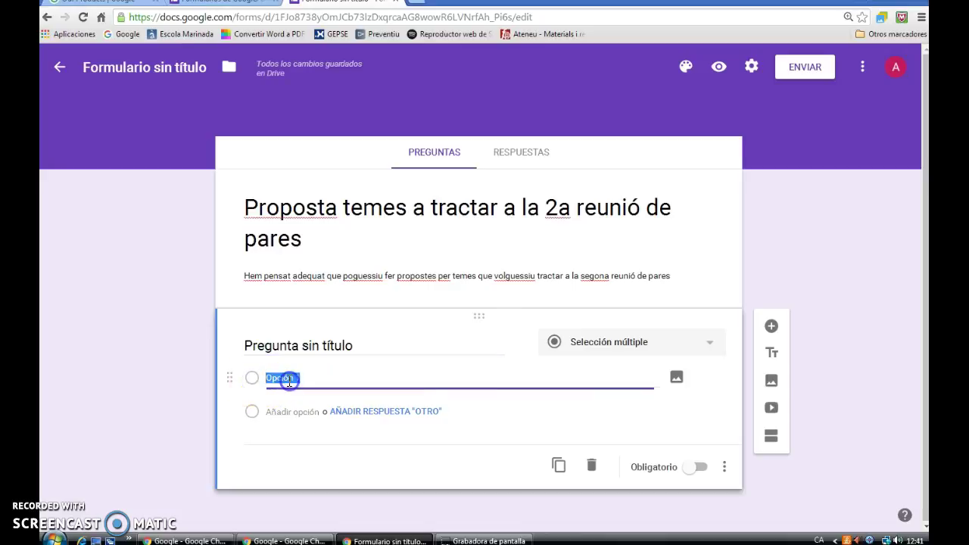
pyautogui.write('El textescrit')
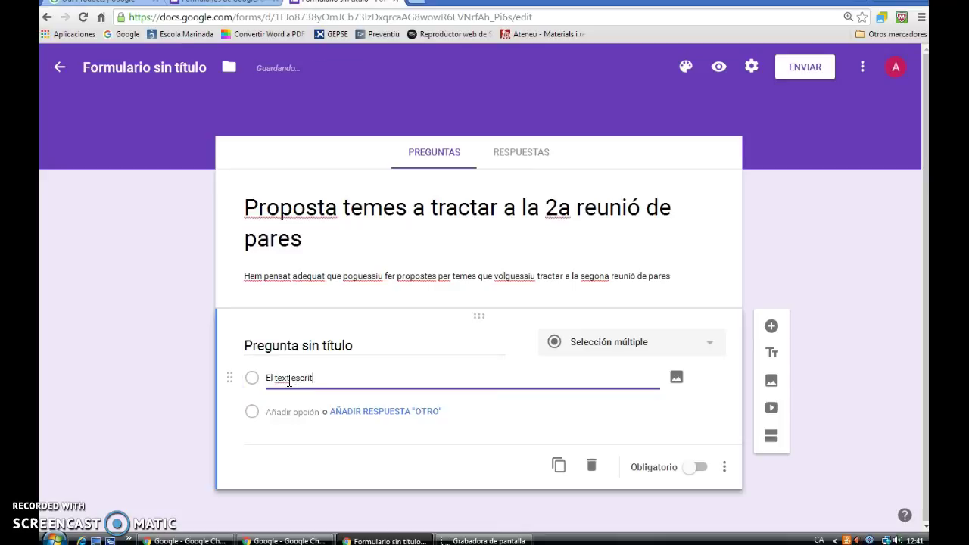
pyautogui.click(309, 411)
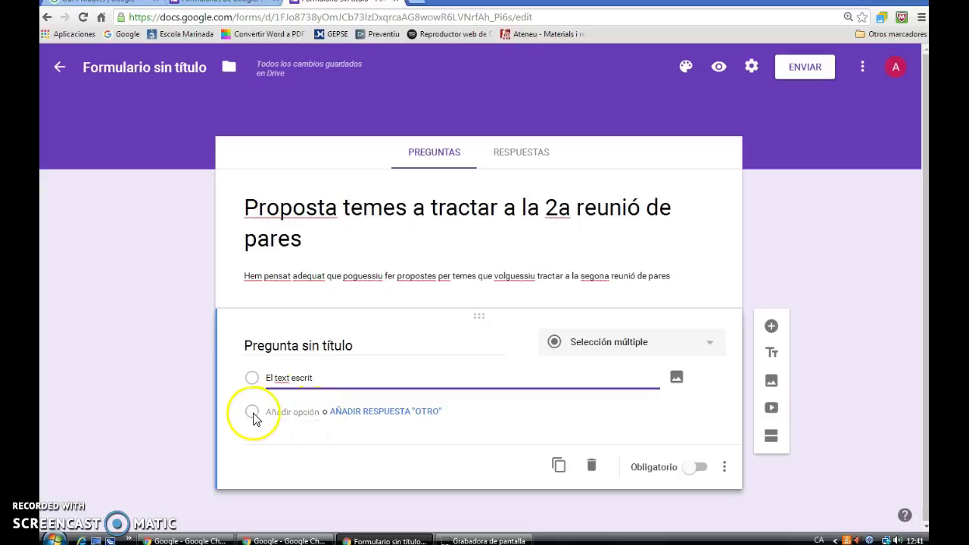
pyautogui.click(289, 413)
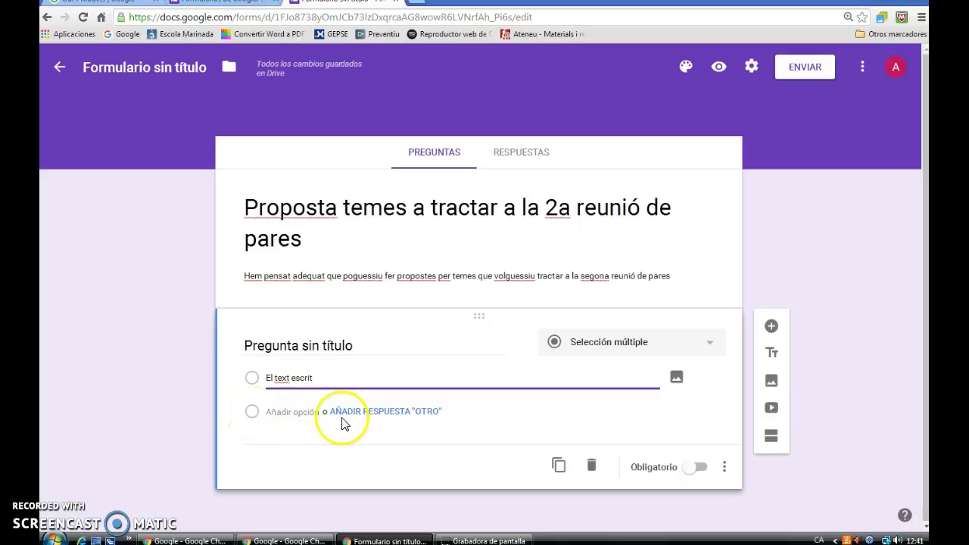
# - Add the answer options 'La divisió' and 'La cohesió de grup'
pyautogui.click(291, 413)
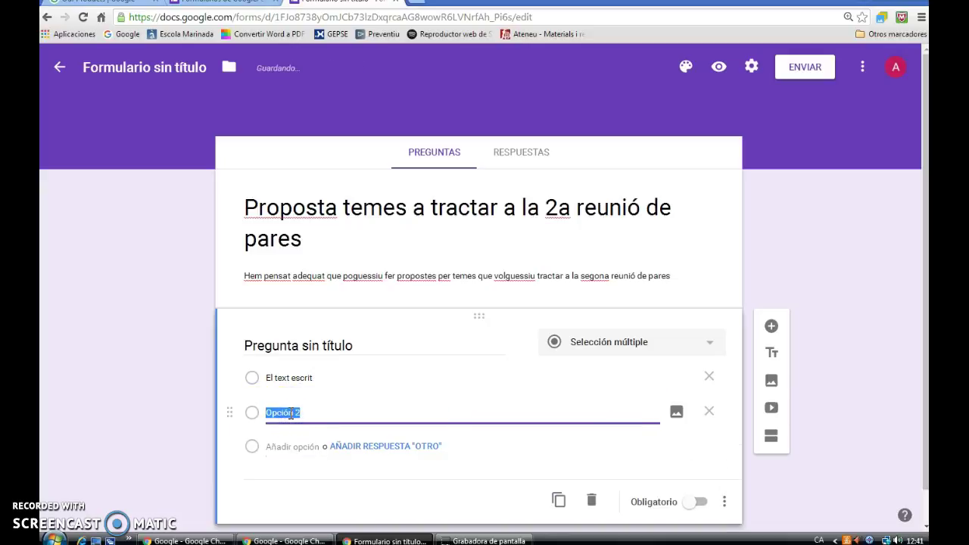
pyautogui.write('La divisió')
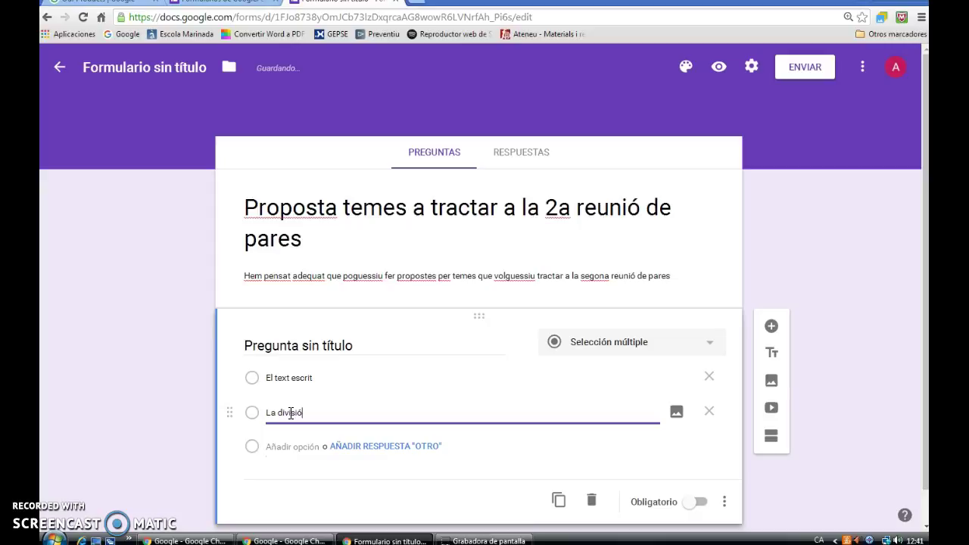
pyautogui.click(295, 446)
pyautogui.write('L')
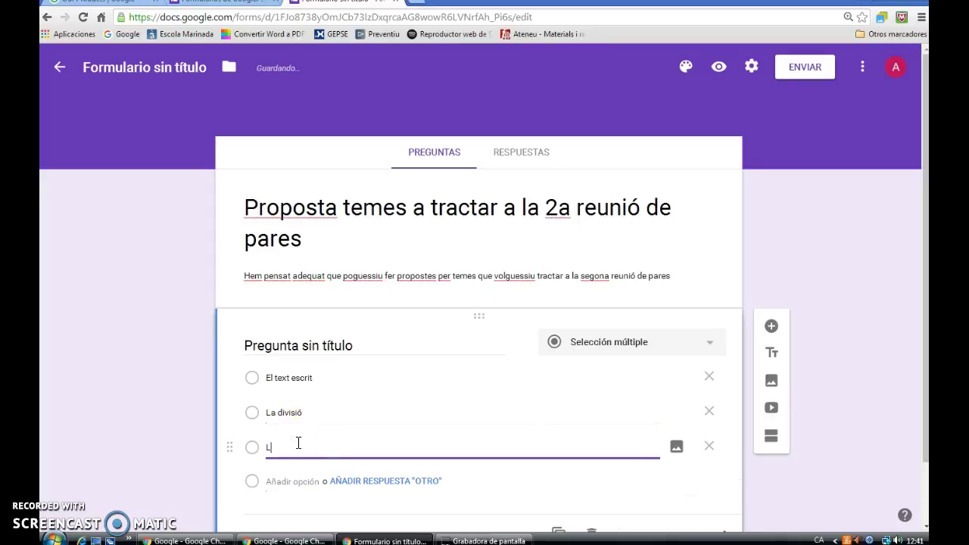
pyautogui.write('a cohesió de grup')
# - Add an 'Otro' answer choice to the question
pyautogui.scroll(-1, 298, 446)
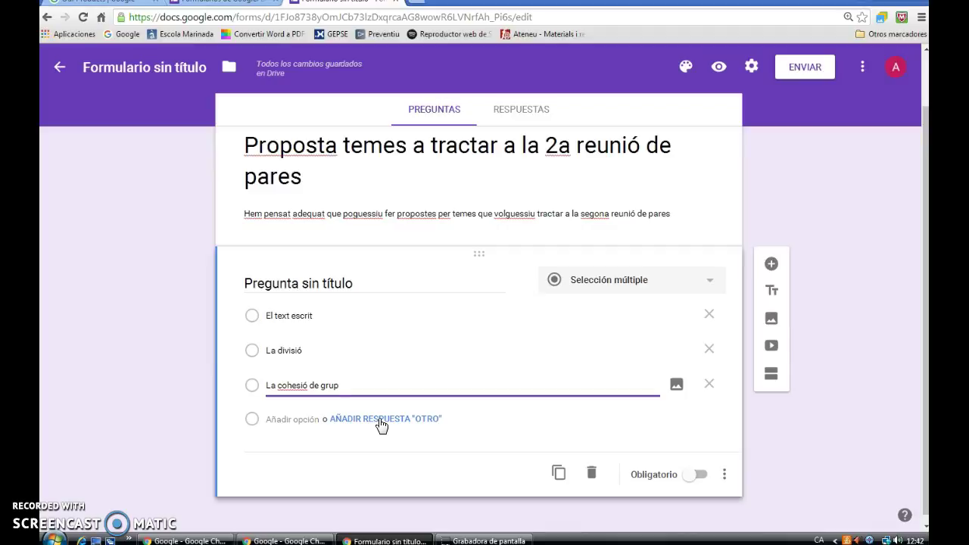
pyautogui.click(381, 423)
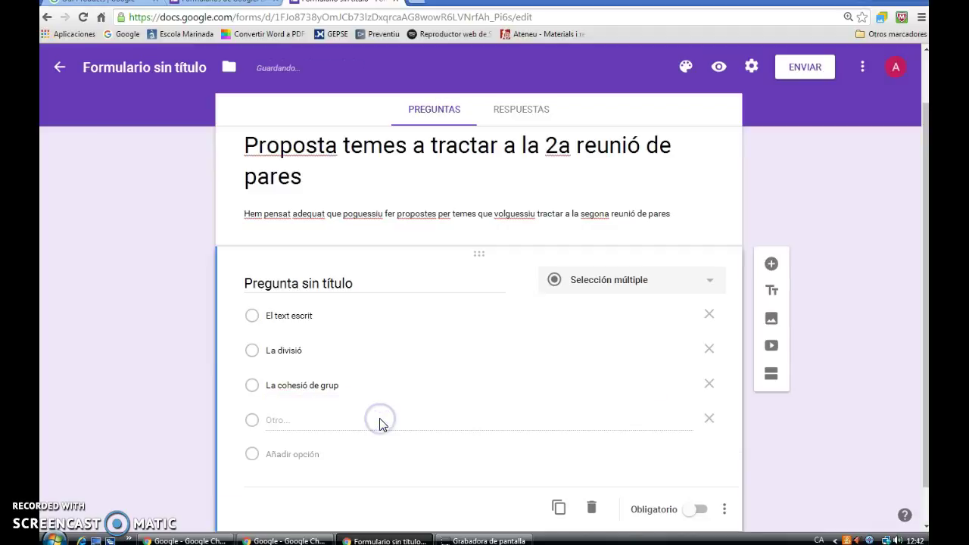
pyautogui.click(256, 426)
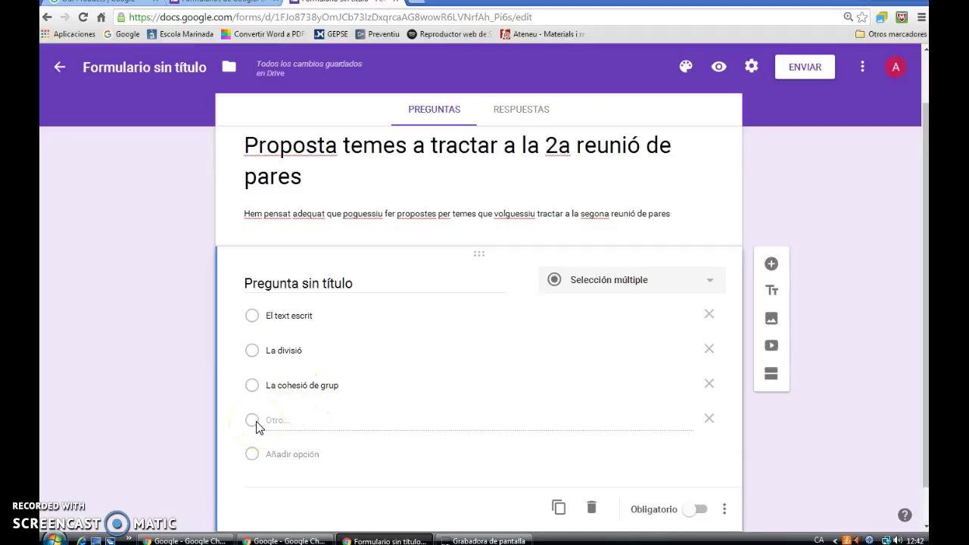
pyautogui.click(302, 427)
pyautogui.click(330, 436)
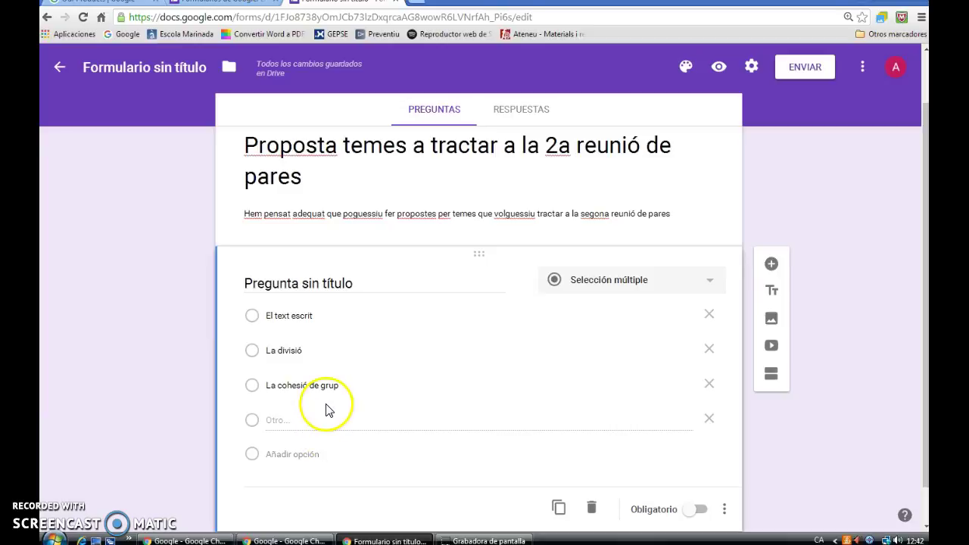
pyautogui.click(707, 280)
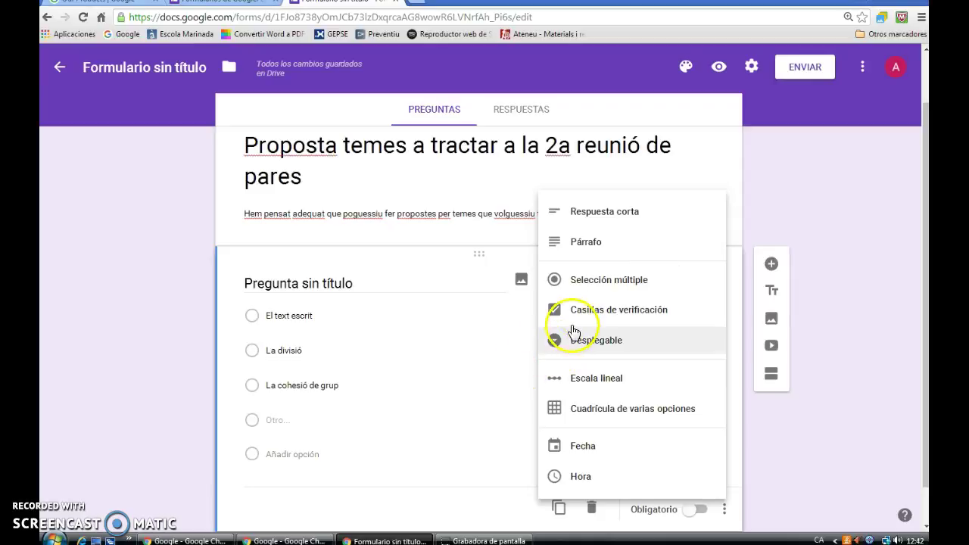
pyautogui.click(611, 288)
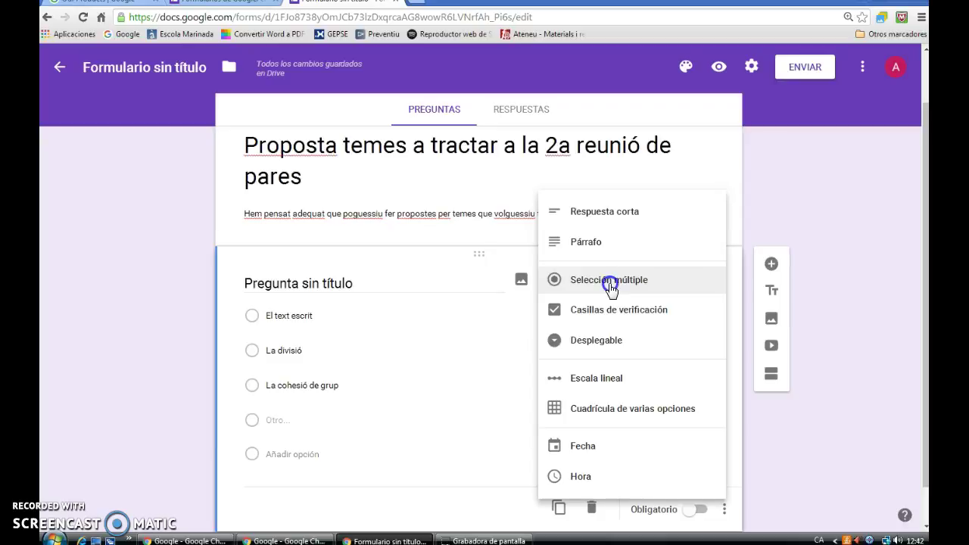
pyautogui.click(611, 287)
pyautogui.click(503, 331)
pyautogui.scroll(-1, 506, 336)
pyautogui.click(693, 500)
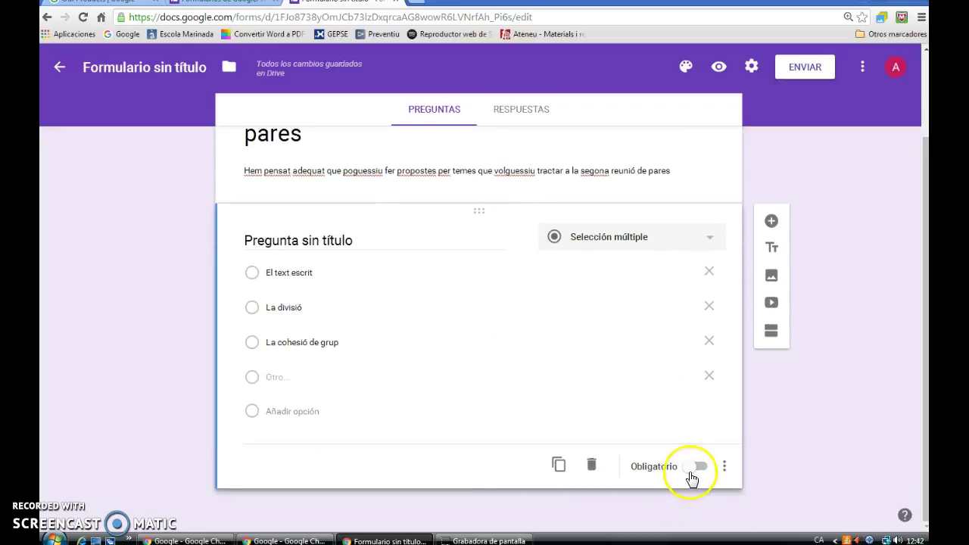
pyautogui.click(692, 477)
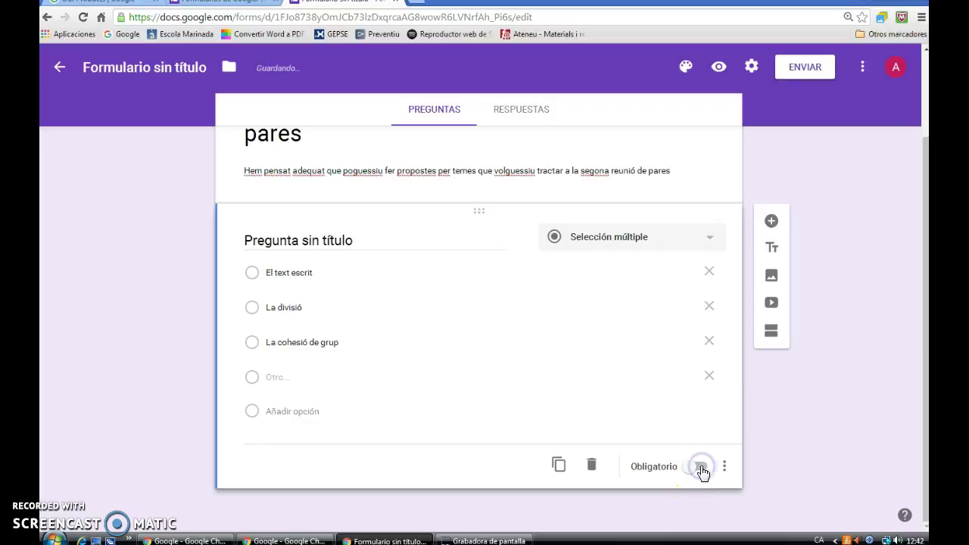
pyautogui.click(691, 474)
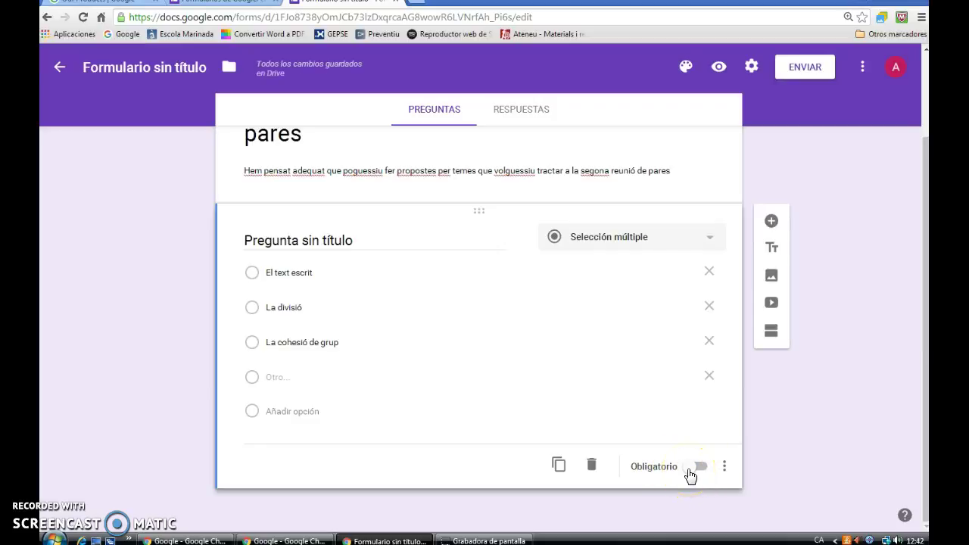
pyautogui.click(725, 466)
pyautogui.click(718, 465)
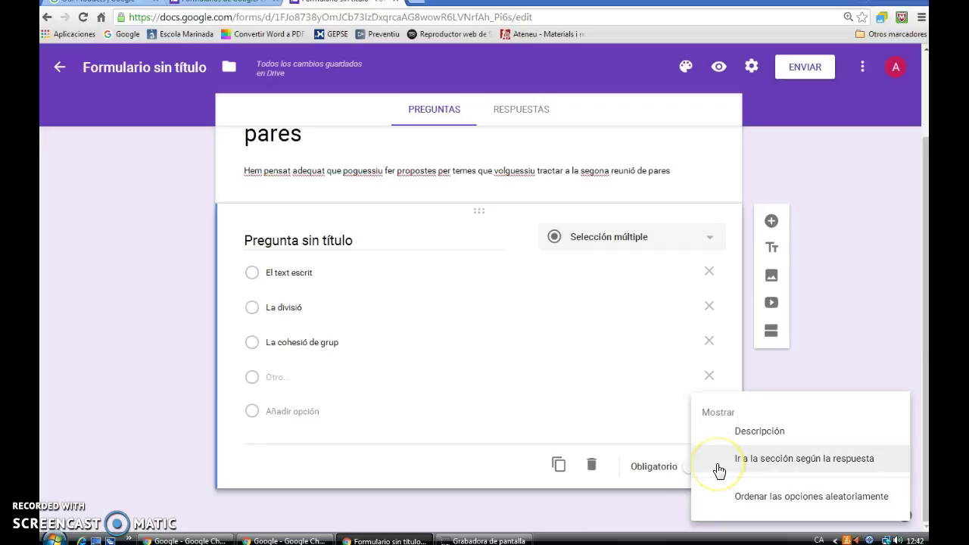
pyautogui.click(724, 459)
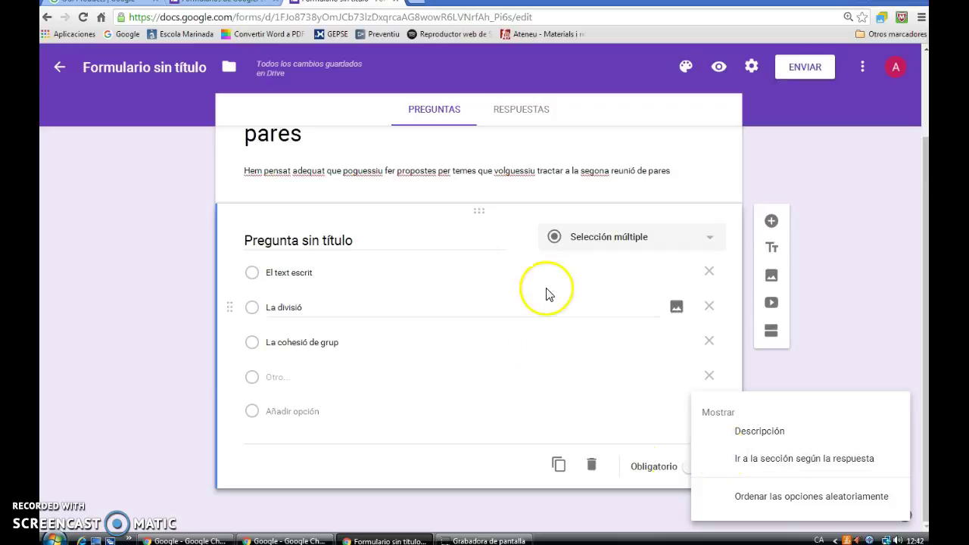
pyautogui.click(777, 374)
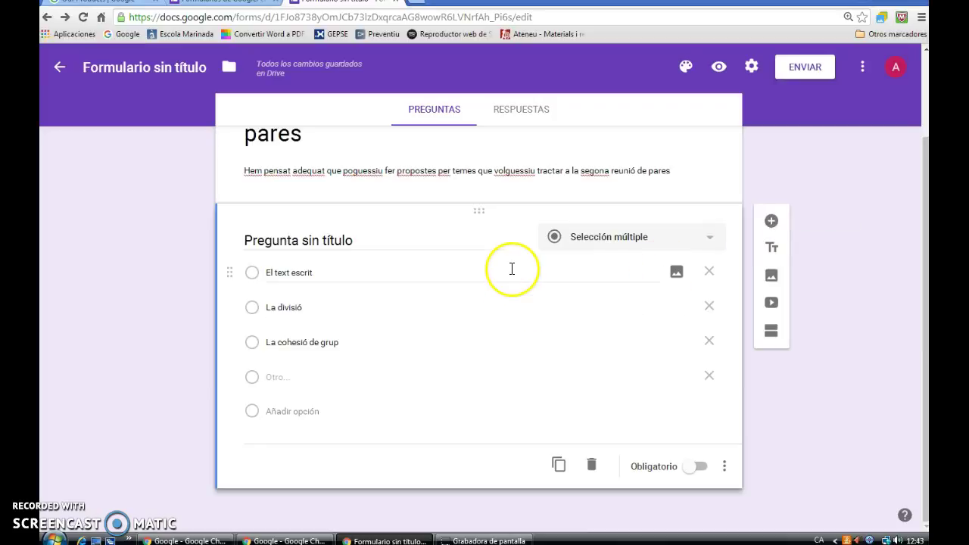
pyautogui.click(522, 114)
pyautogui.click(440, 156)
pyautogui.click(411, 329)
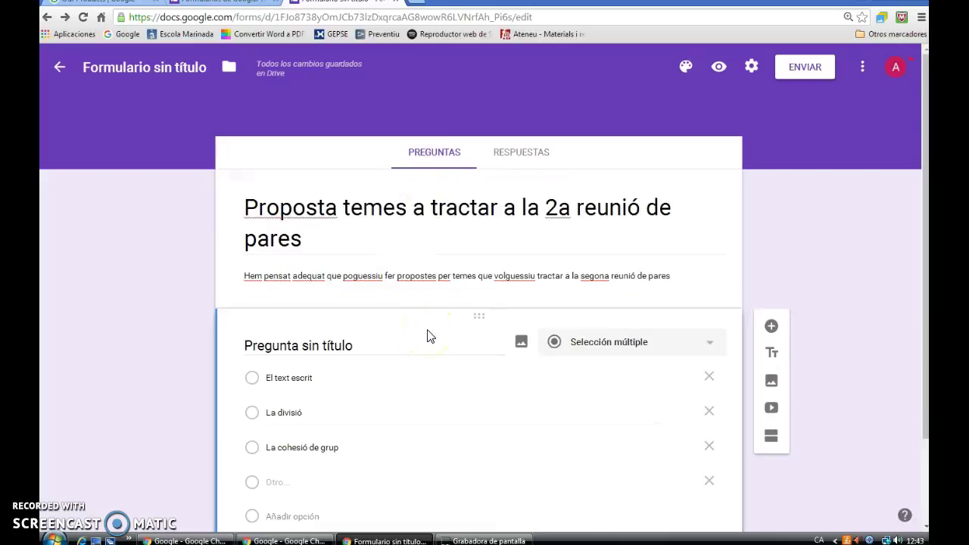
# - In Settings, toggle Limitar a 1 respuesta on and back off, then save with GUARDAR
pyautogui.click(806, 70)
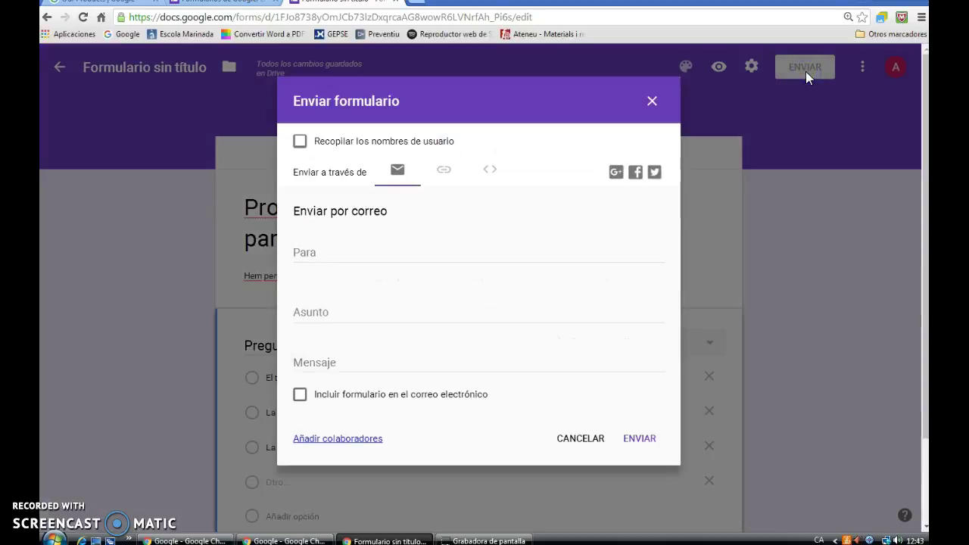
pyautogui.click(652, 101)
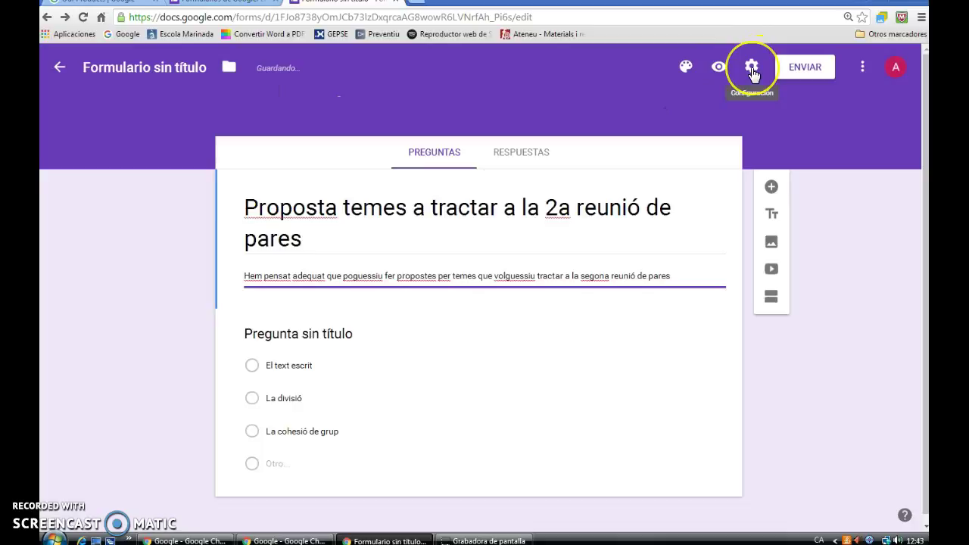
pyautogui.click(752, 69)
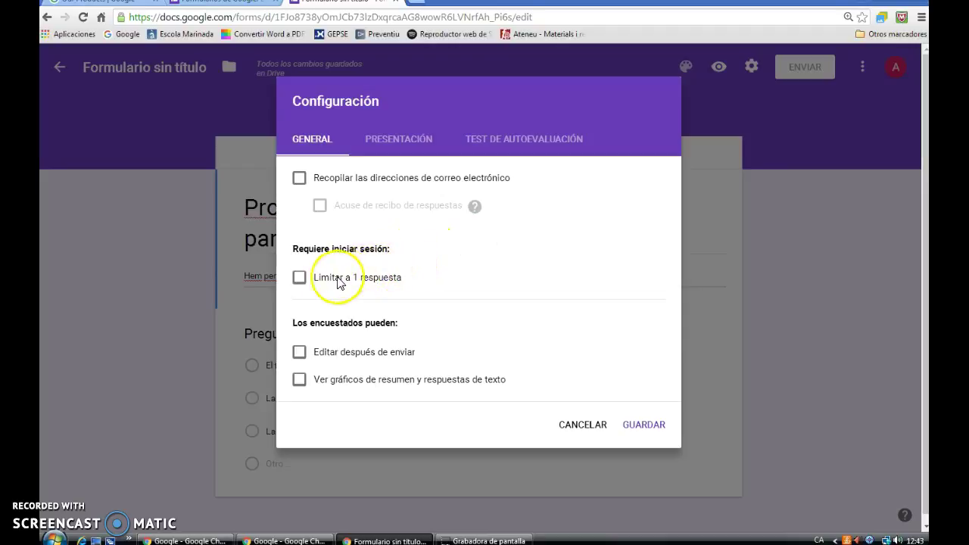
pyautogui.click(300, 278)
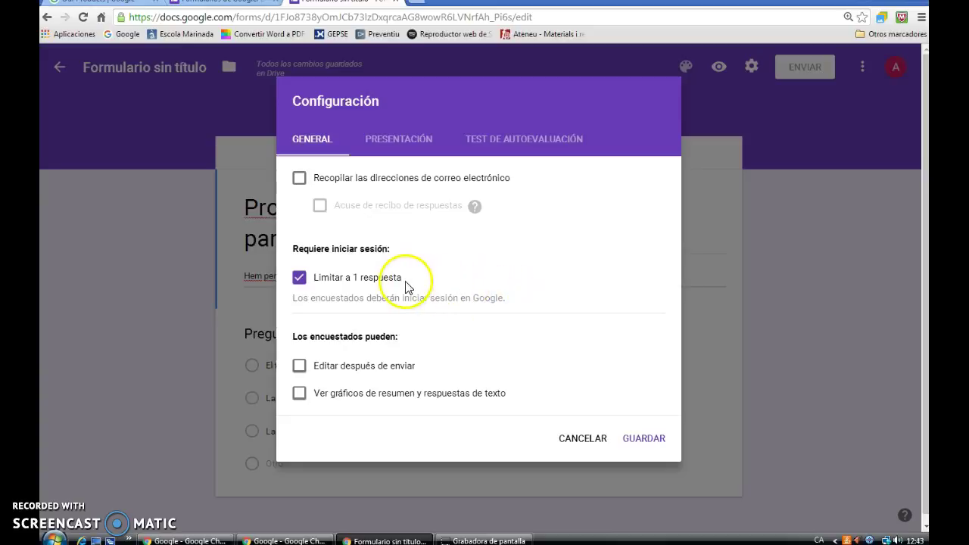
pyautogui.click(300, 278)
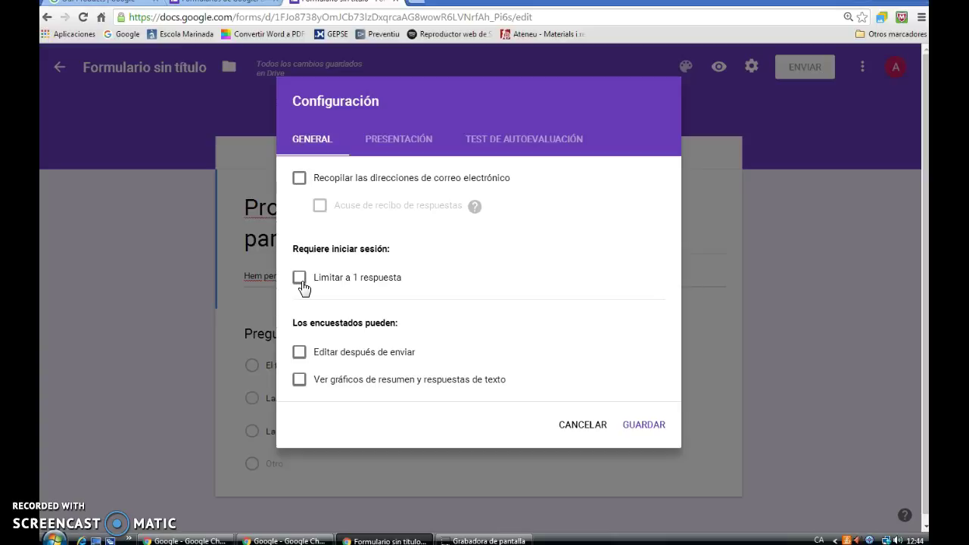
pyautogui.click(299, 179)
pyautogui.click(371, 189)
pyautogui.click(643, 427)
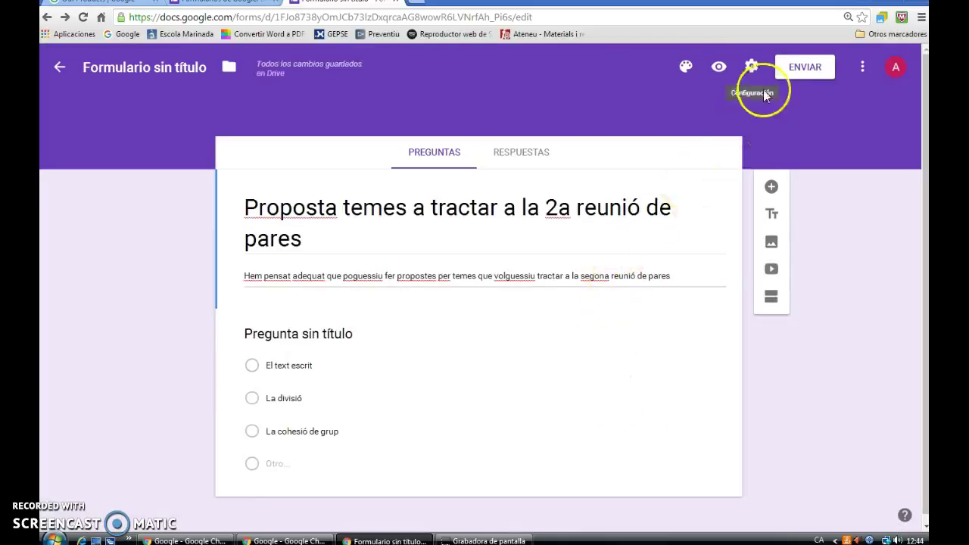
# - Open the Enviar formulario dialog, leaving collection of user names off
pyautogui.click(794, 72)
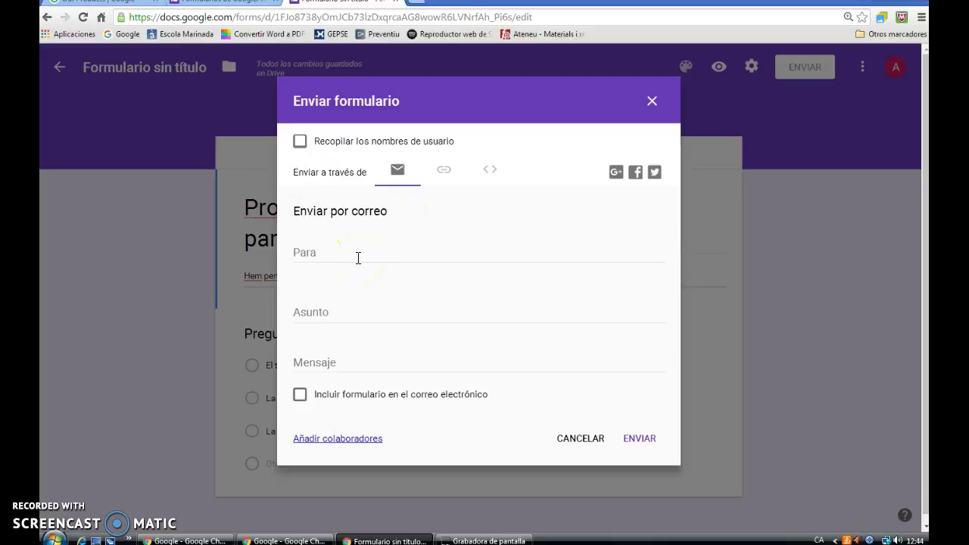
pyautogui.click(300, 142)
pyautogui.click(301, 143)
# - Search the recipient field until the '6è curs 16-17' contact group is suggested
pyautogui.click(357, 249)
pyautogui.write('classe')
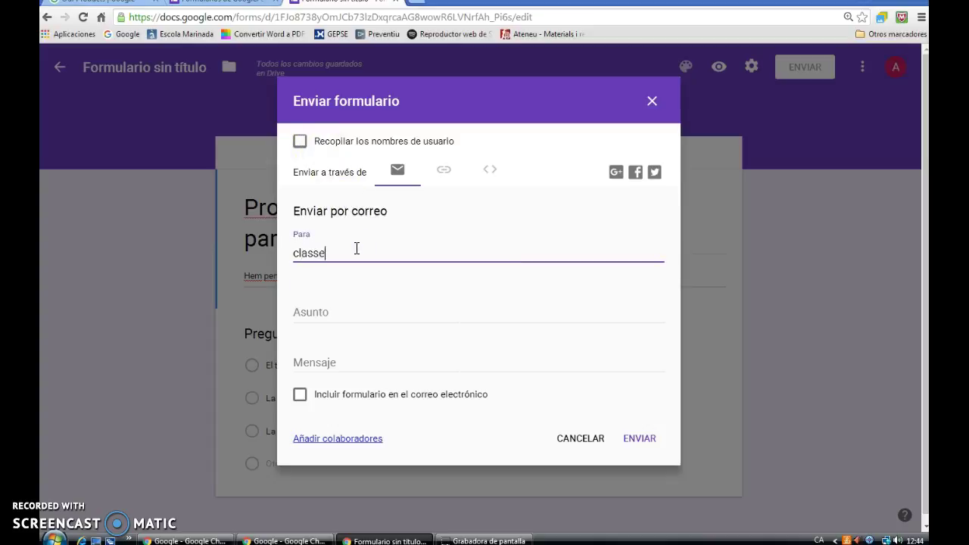
pyautogui.press('BackSpace')
pyautogui.press('BackSpace')
pyautogui.press('BackSpace')
pyautogui.press('BackSpace')
pyautogui.press('BackSpace')
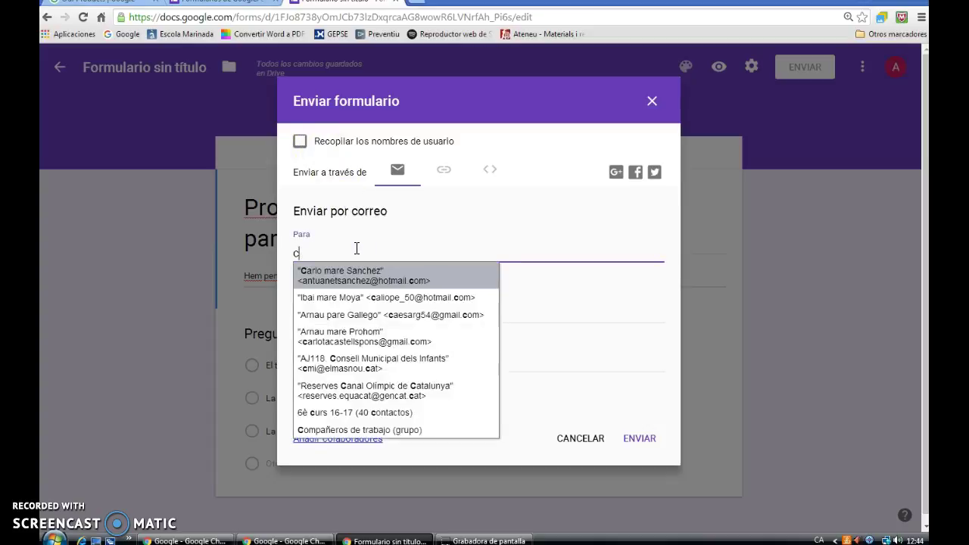
pyautogui.press('BackSpace')
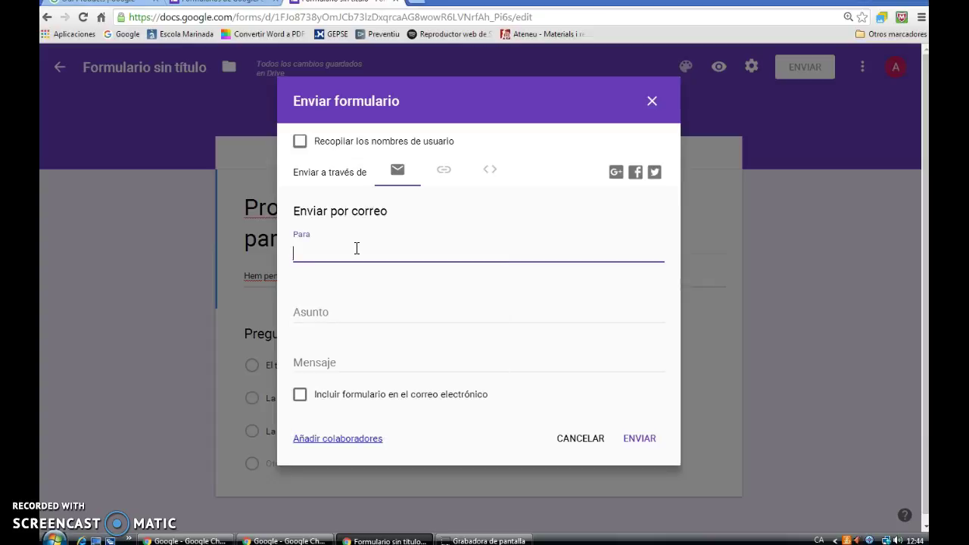
pyautogui.write('al')
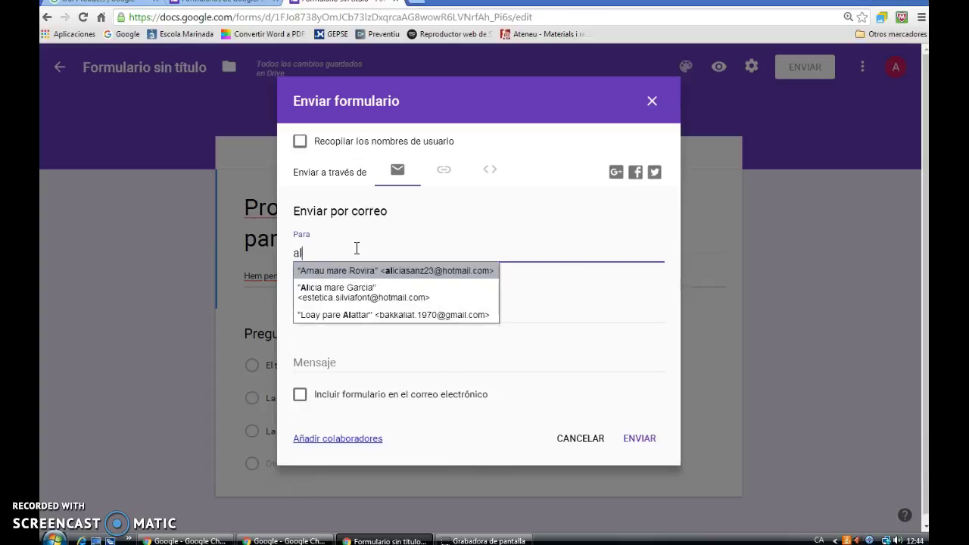
pyautogui.write('umne')
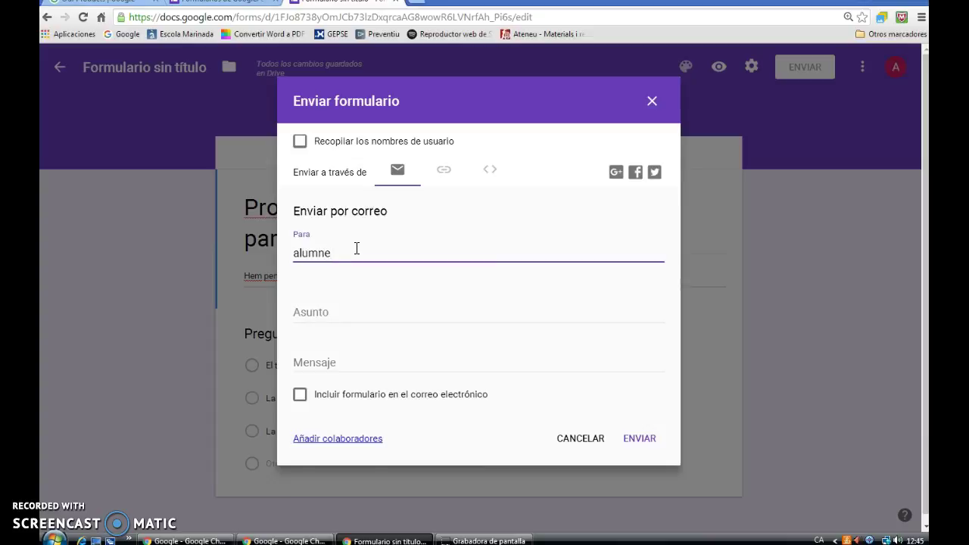
pyautogui.write('s')
pyautogui.press('BackSpace')
pyautogui.press('BackSpace')
pyautogui.press('BackSpace')
pyautogui.press('BackSpace')
pyautogui.press('BackSpace')
pyautogui.press('BackSpace')
pyautogui.press('BackSpace')
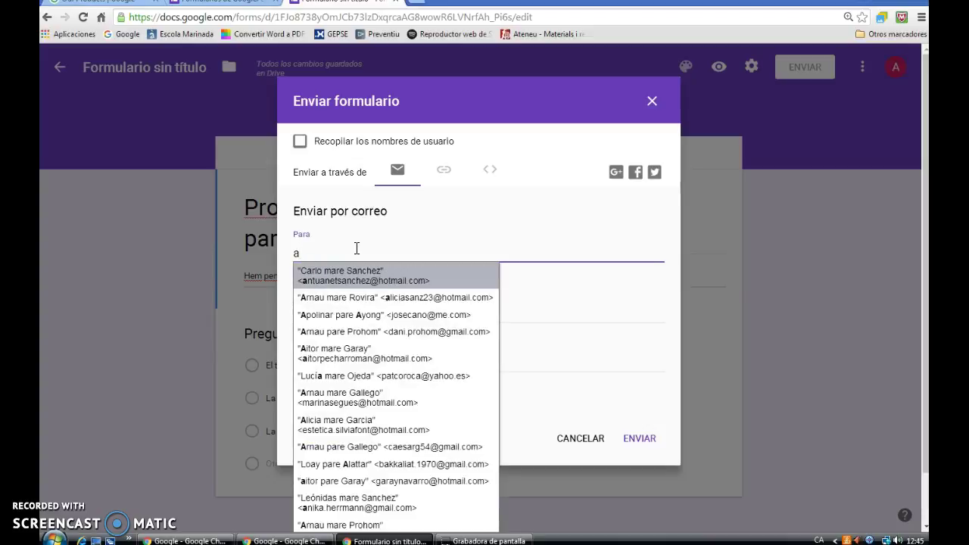
pyautogui.press('BackSpace')
pyautogui.write('6')
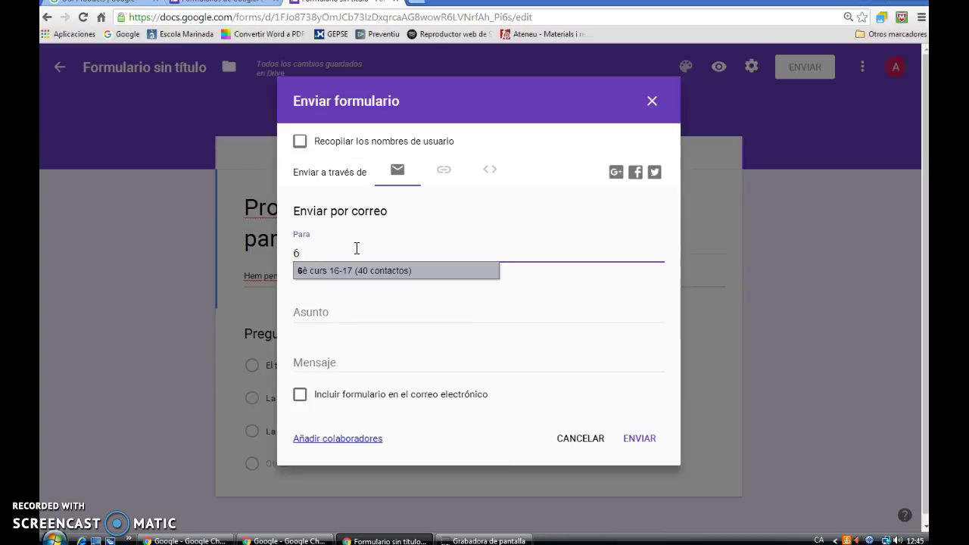
pyautogui.click(369, 272)
# - Address the email to '6è curs 16-17', include the form in the message, and send it
pyautogui.click(371, 271)
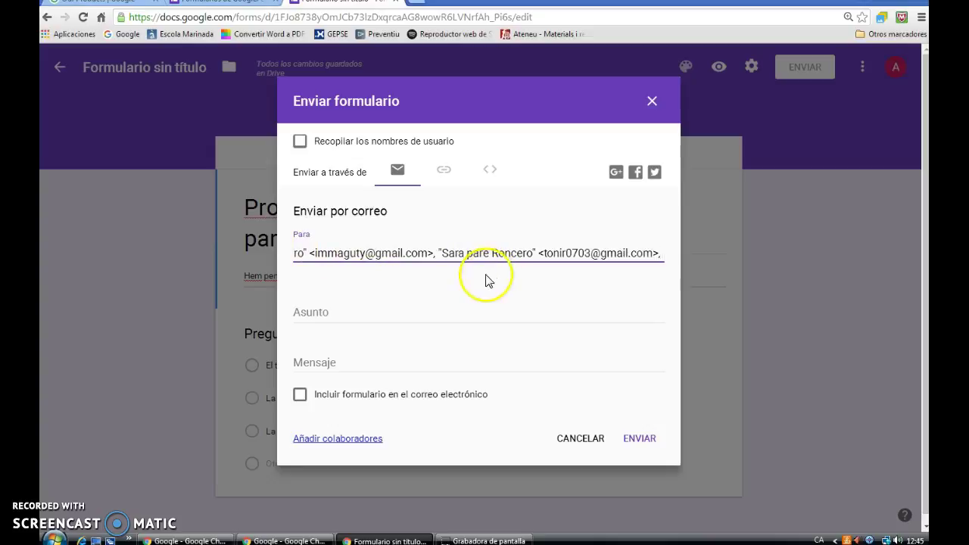
pyautogui.click(351, 315)
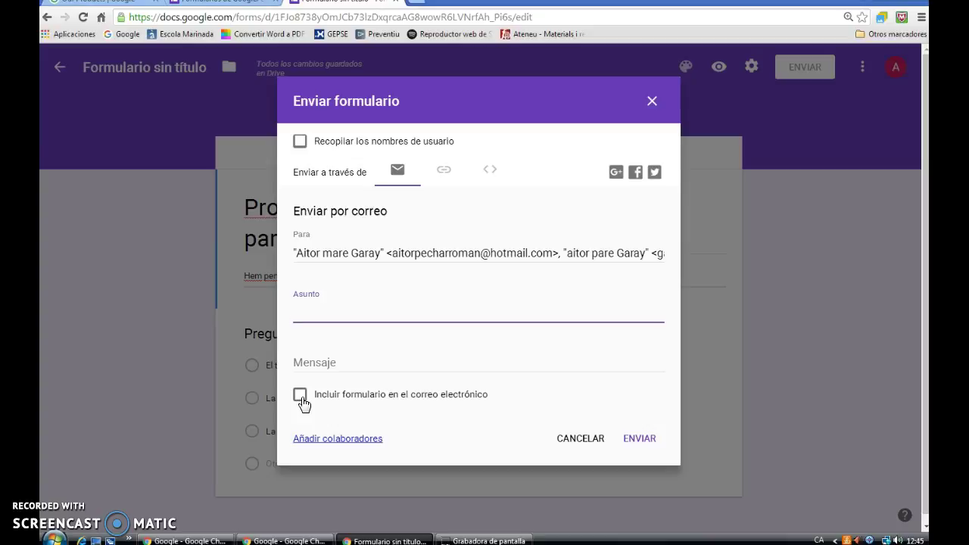
pyautogui.click(301, 395)
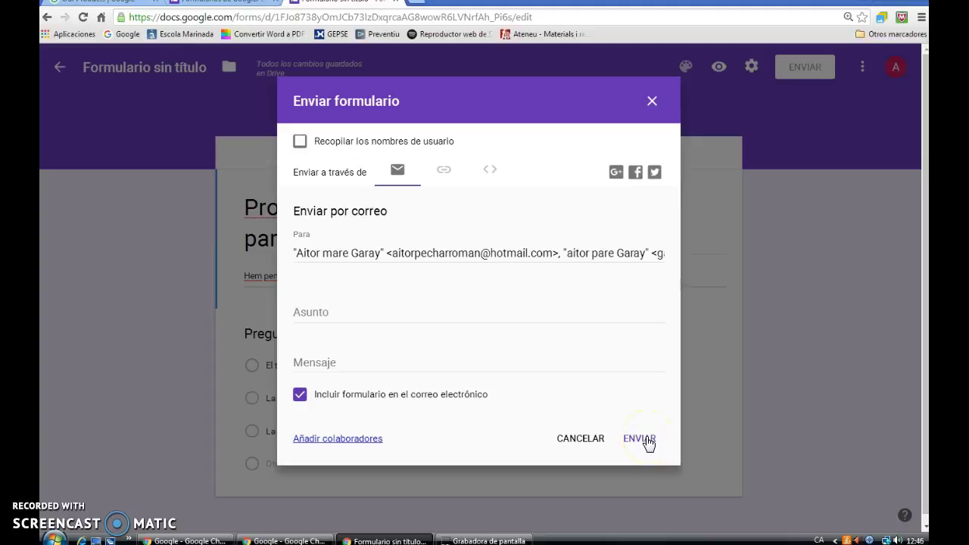
pyautogui.click(653, 103)
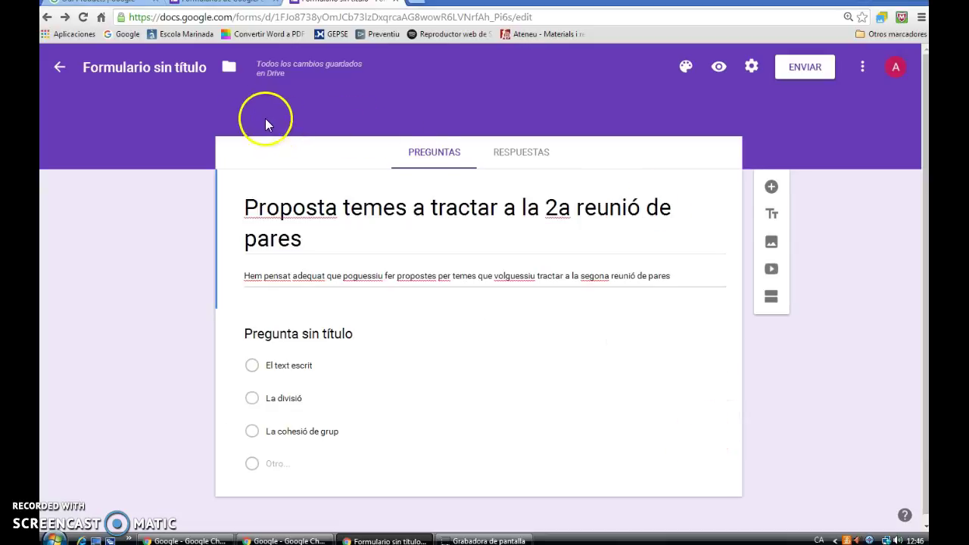
# - Trash the untitled form from the forms list, then sign out of the current account
pyautogui.click(58, 70)
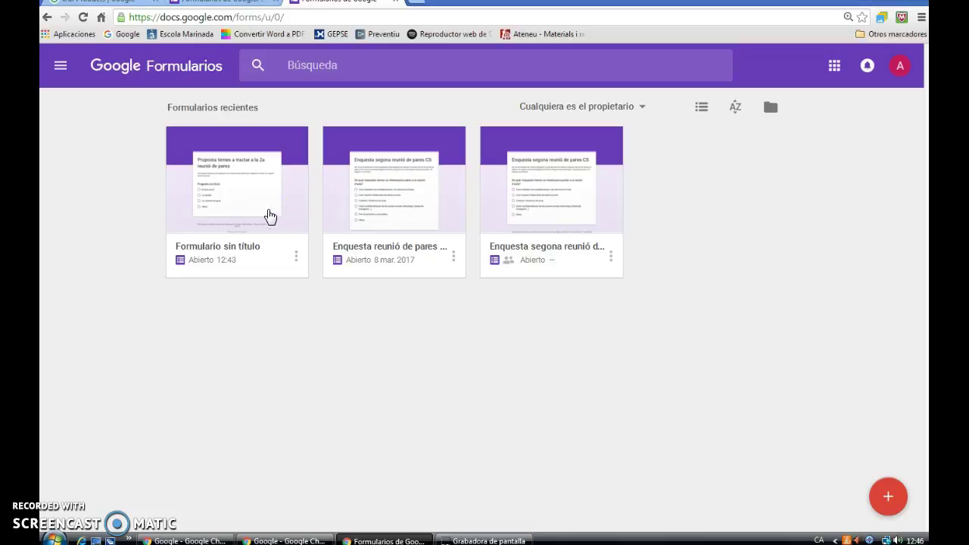
pyautogui.click(295, 256)
pyautogui.click(268, 309)
pyautogui.click(263, 279)
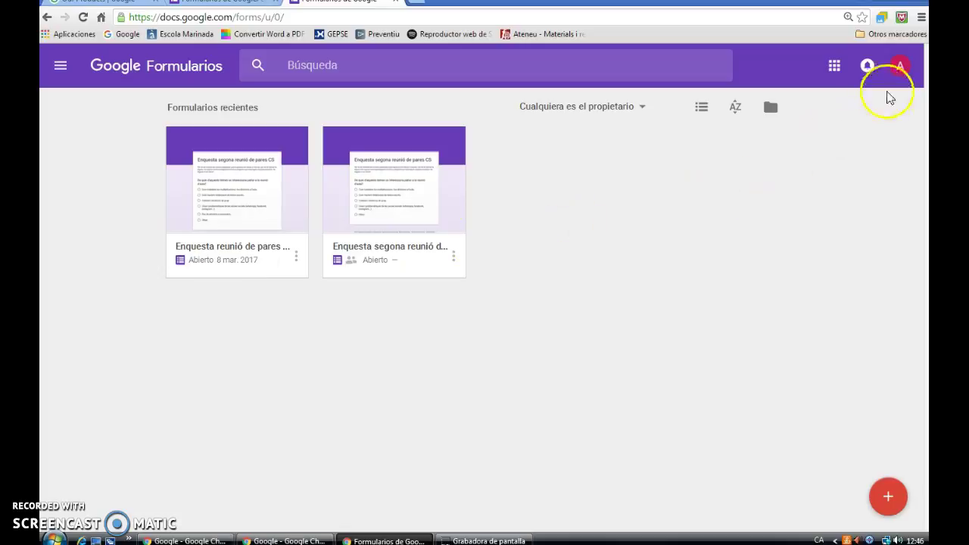
pyautogui.click(895, 69)
pyautogui.click(863, 194)
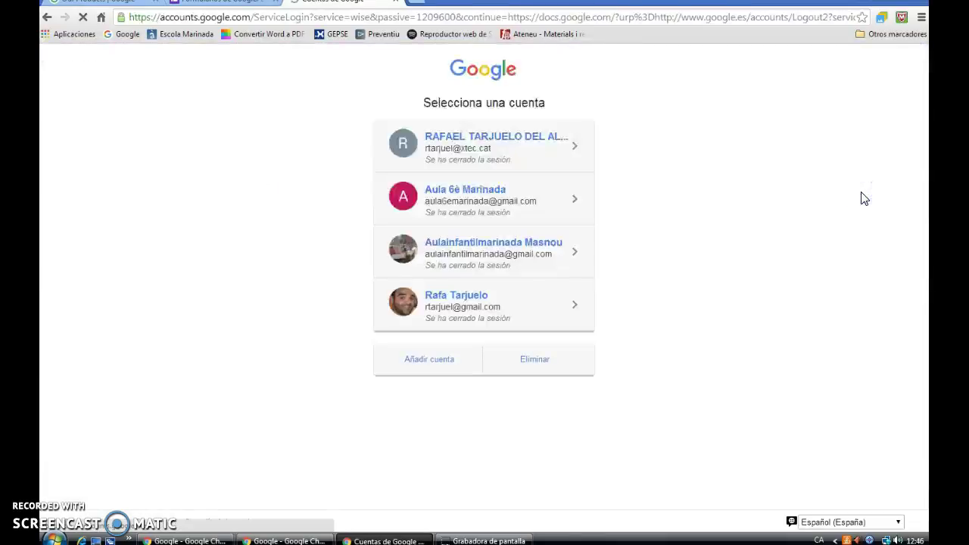
# - Sign in with the classroom account's email and password, then open Google's 'Encara més de Google' products page
pyautogui.click(432, 359)
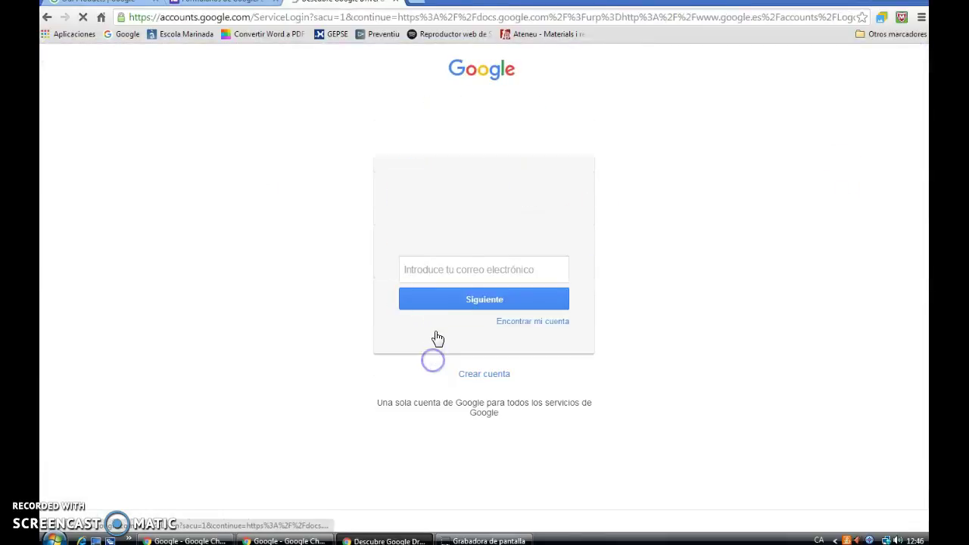
pyautogui.click(442, 274)
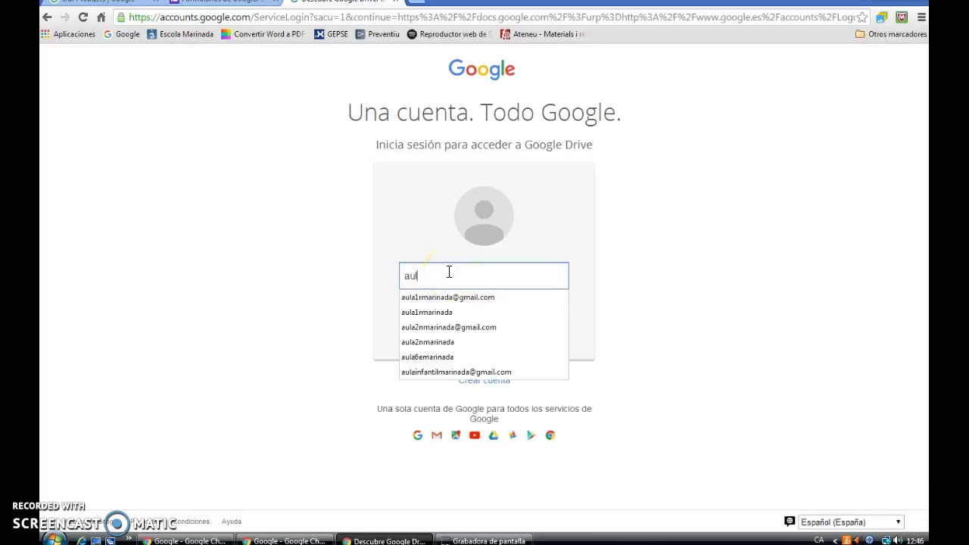
pyautogui.press('Return')
pyautogui.write('•••')
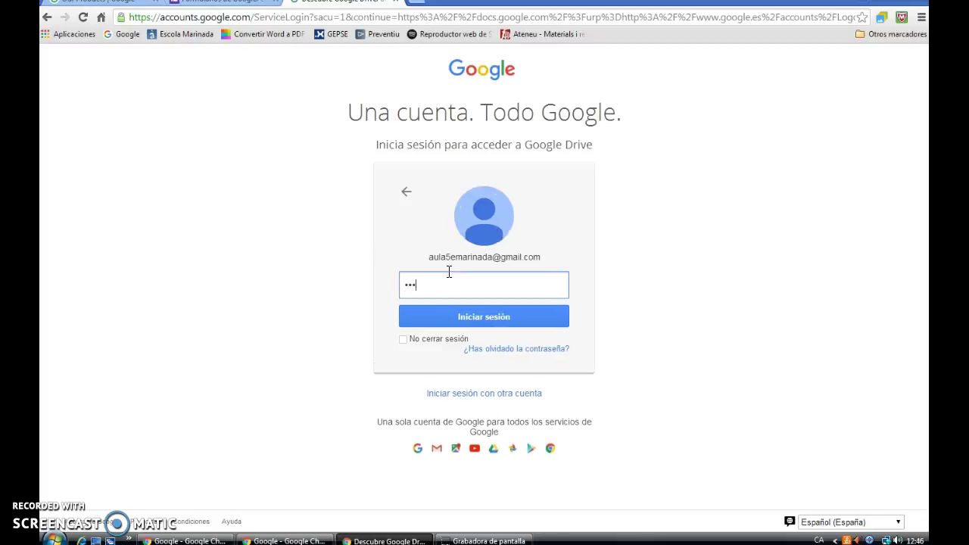
pyautogui.write('•••••')
pyautogui.click(453, 316)
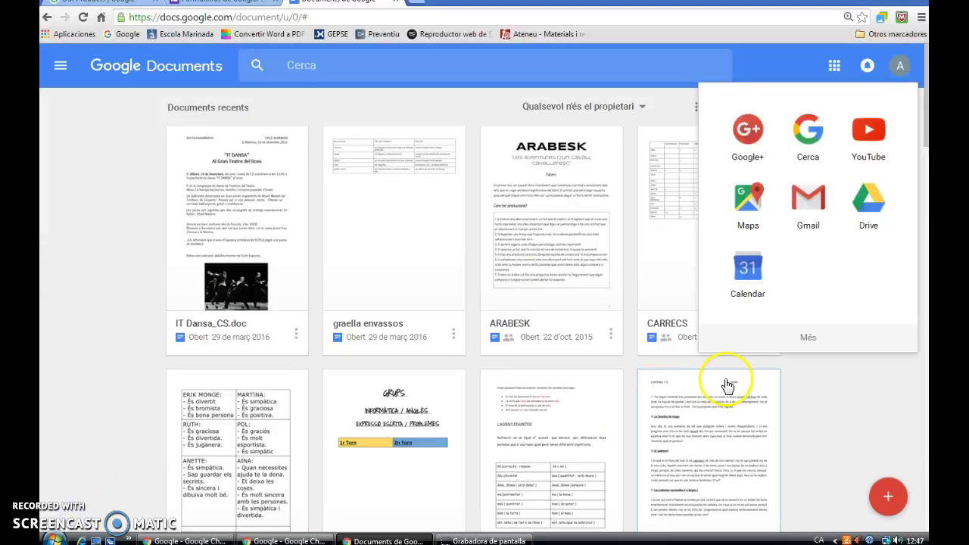
pyautogui.click(809, 342)
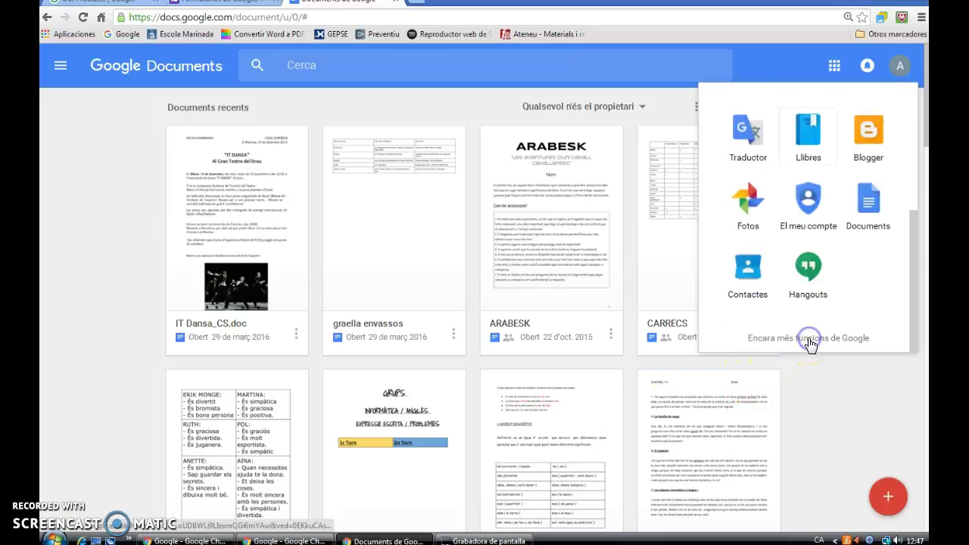
pyautogui.click(807, 341)
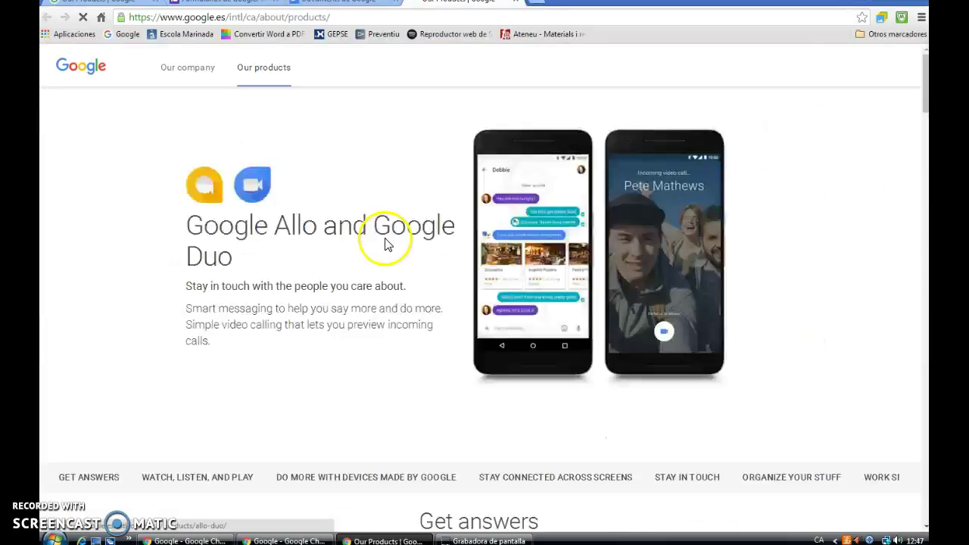
# - Pick the Forms icon in the products grid and continue to the Google Forms home
pyautogui.scroll(-10, 385, 277)
pyautogui.scroll(-15, 385, 277)
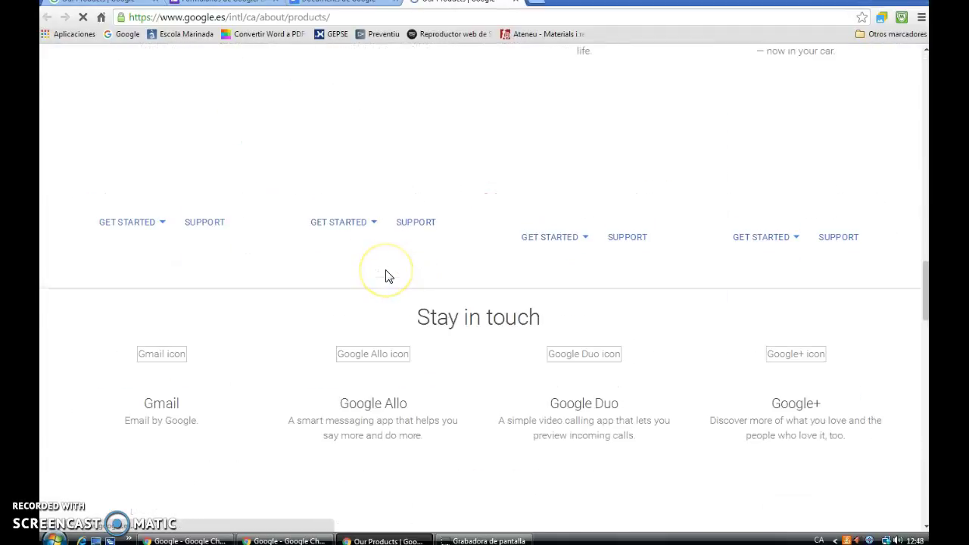
pyautogui.scroll(-15, 388, 277)
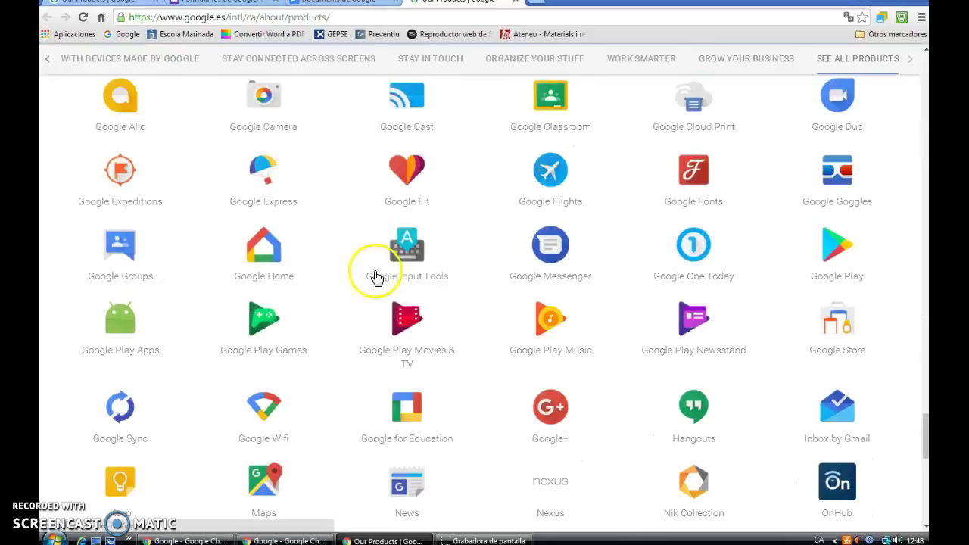
pyautogui.scroll(-6, 387, 277)
pyautogui.scroll(8, 392, 283)
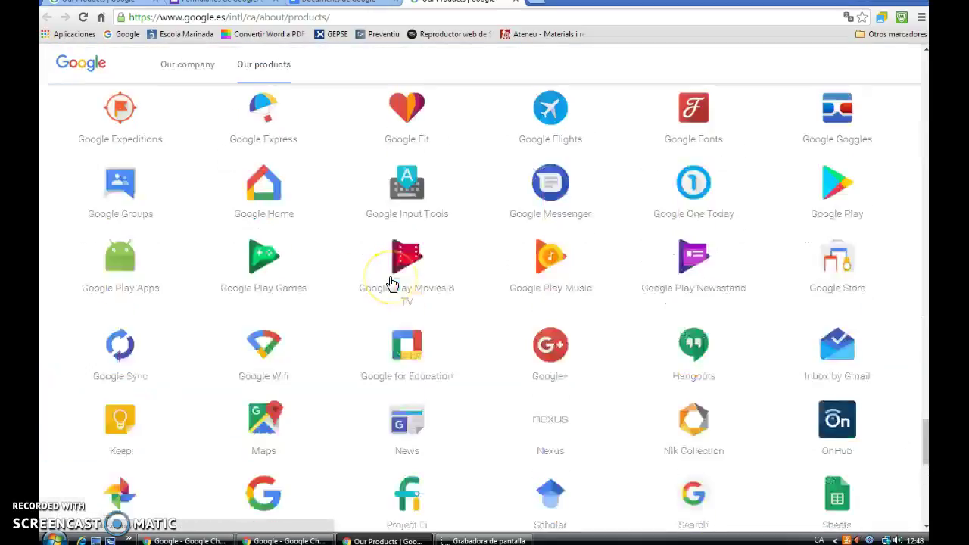
pyautogui.click(411, 235)
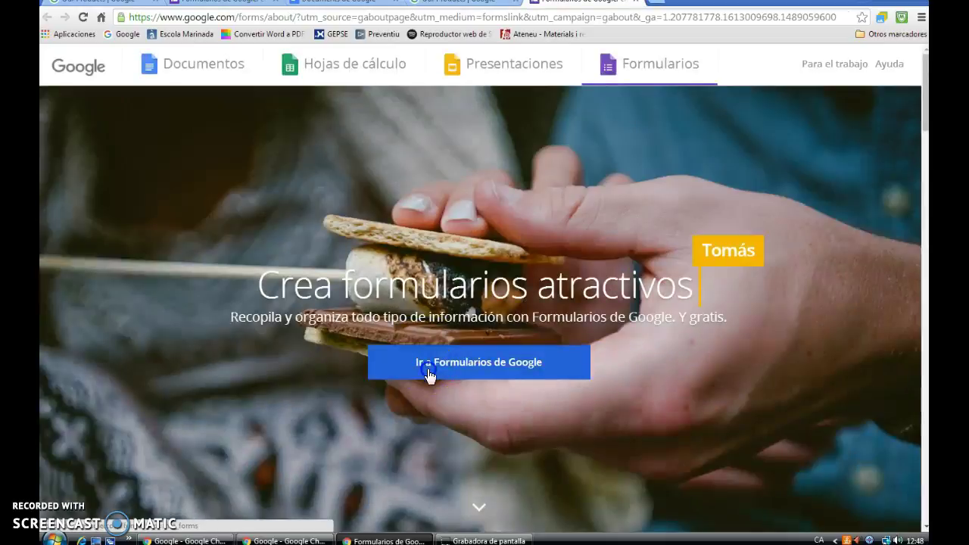
pyautogui.click(427, 373)
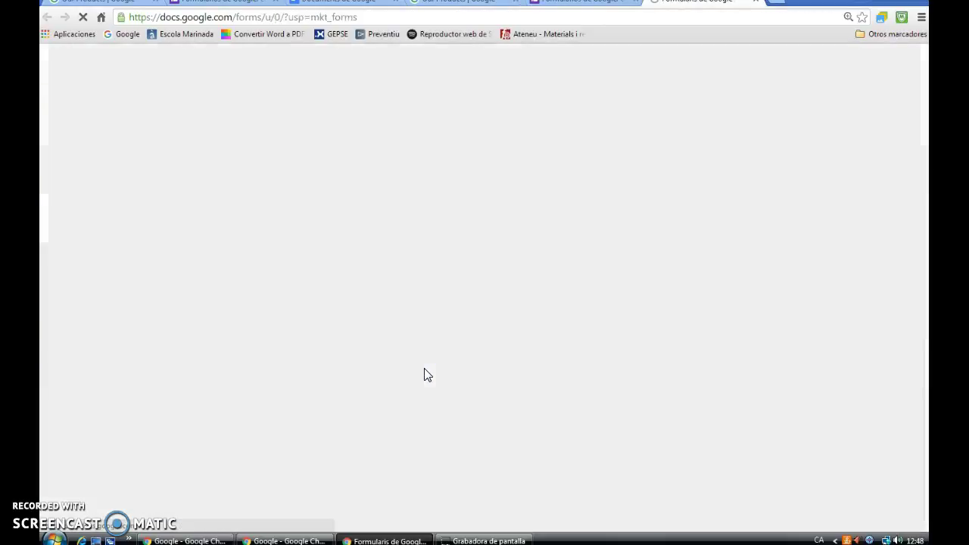